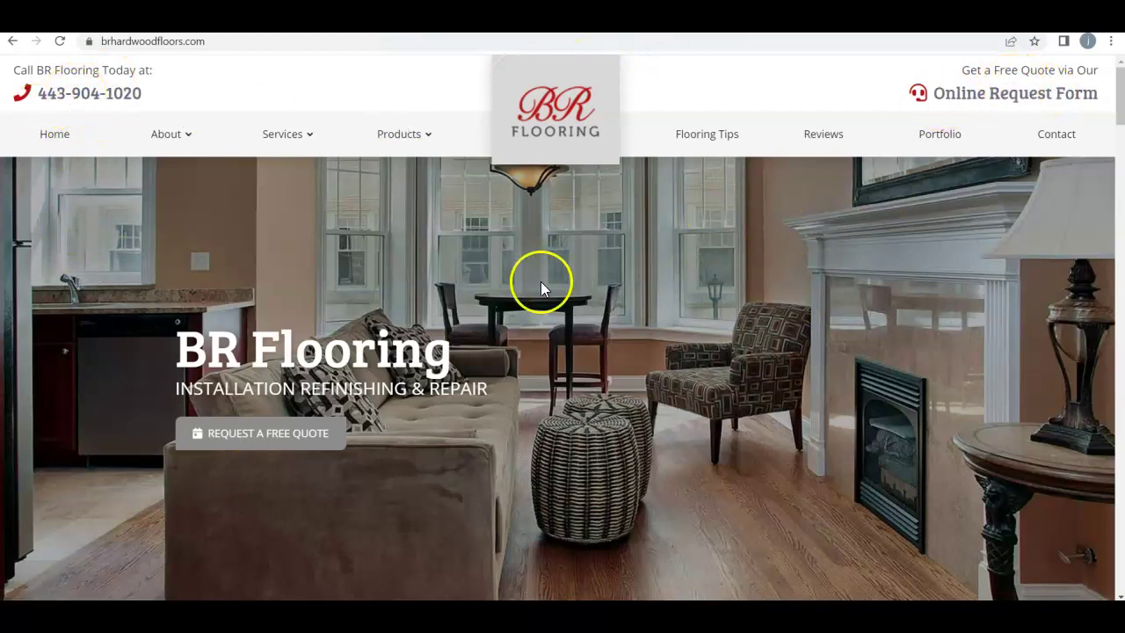
Review the BR Flooring homepage from the header through its service sections and recent articles to the footer
scroll(527, 285, "down", 8)
scroll(432, 292, "up", 1)
scroll(615, 339, "down", 8)
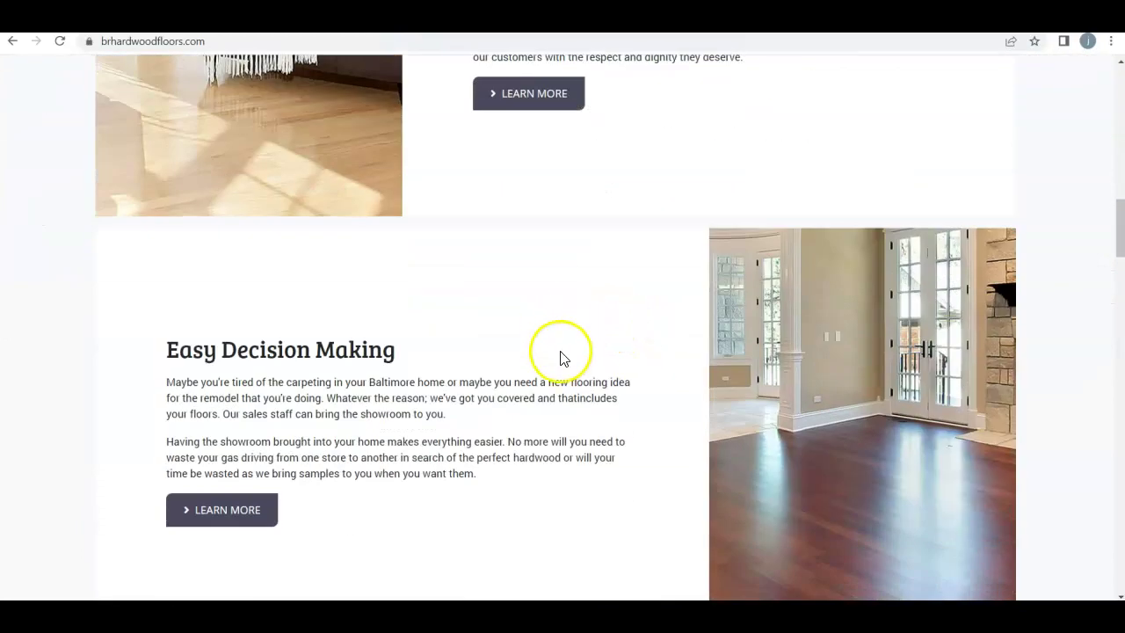
scroll(562, 351, "down", 7)
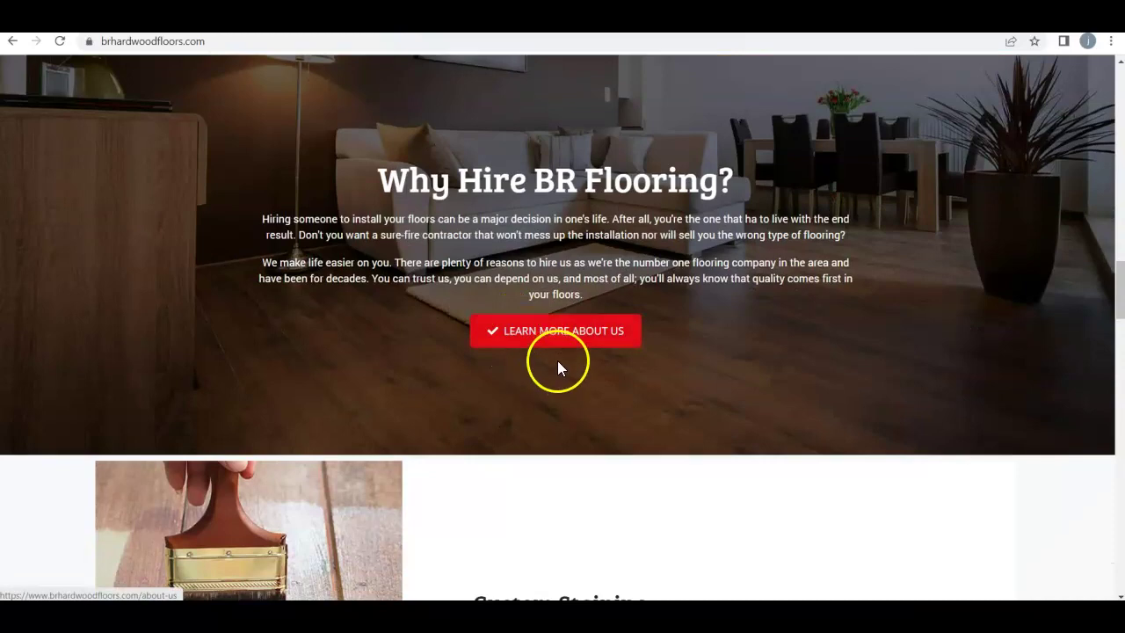
scroll(793, 390, "down", 3)
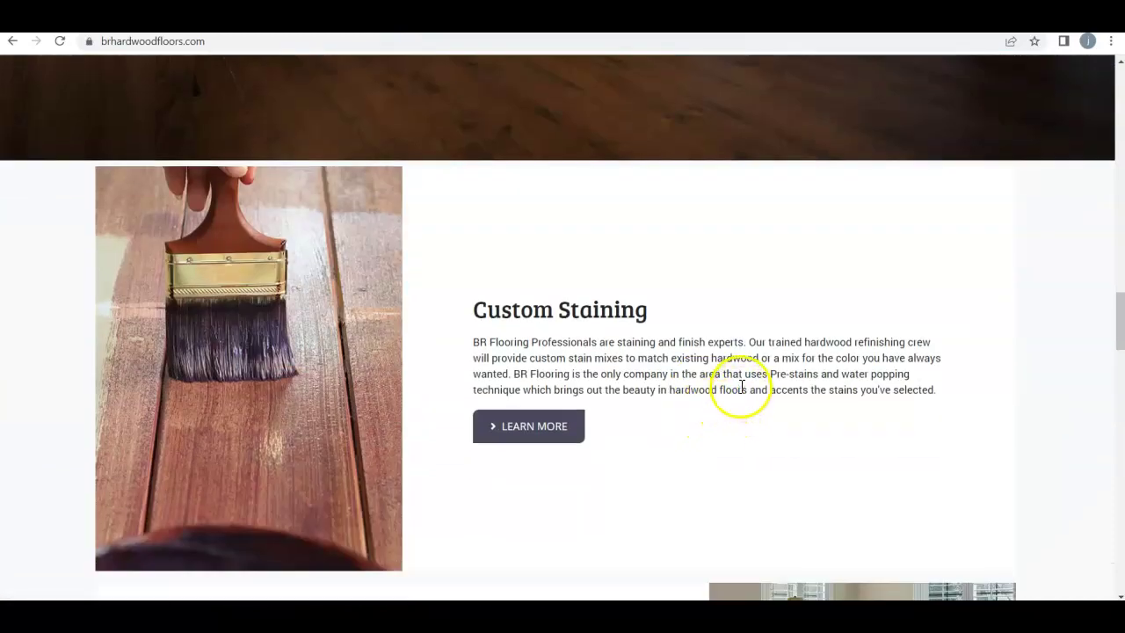
scroll(703, 351, "down", 2)
scroll(290, 474, "down", 5)
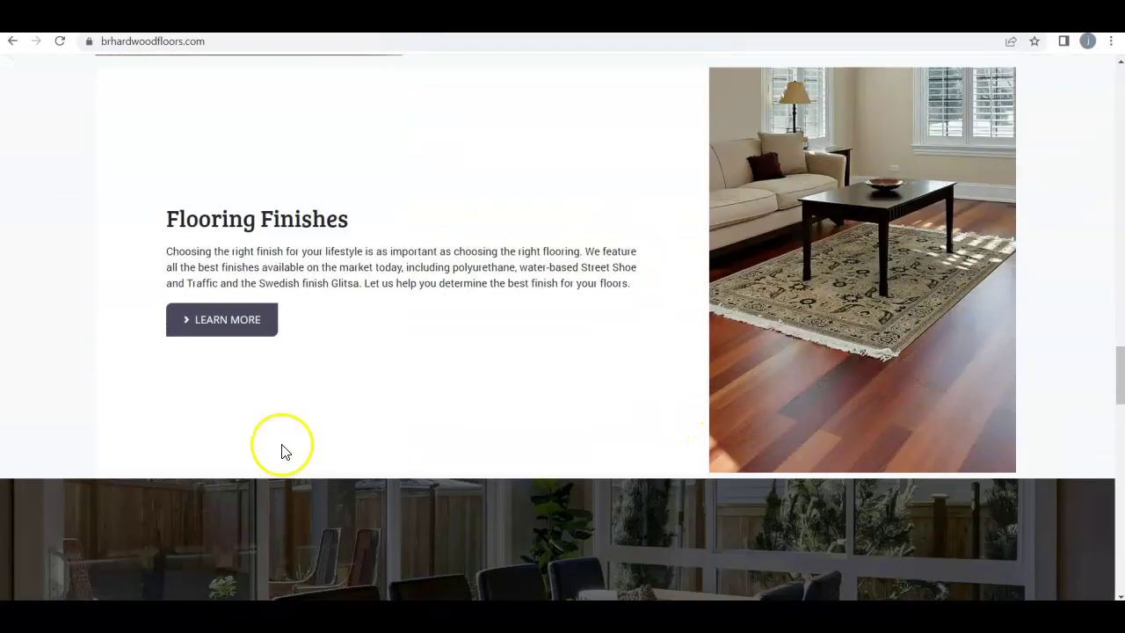
scroll(360, 405, "down", 10)
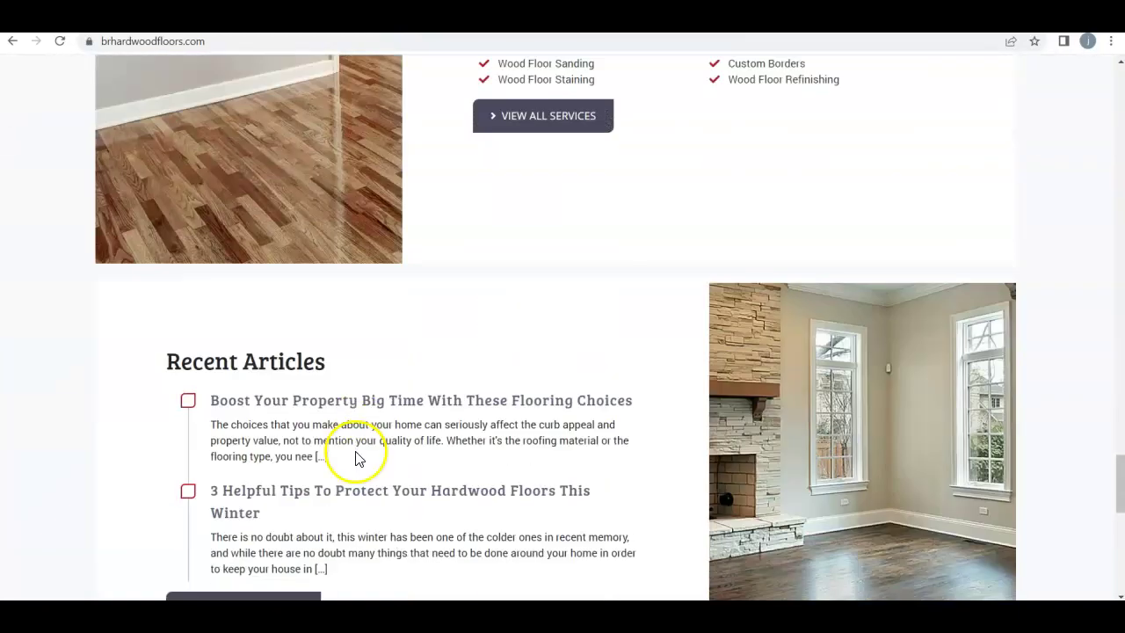
scroll(358, 460, "down", 6)
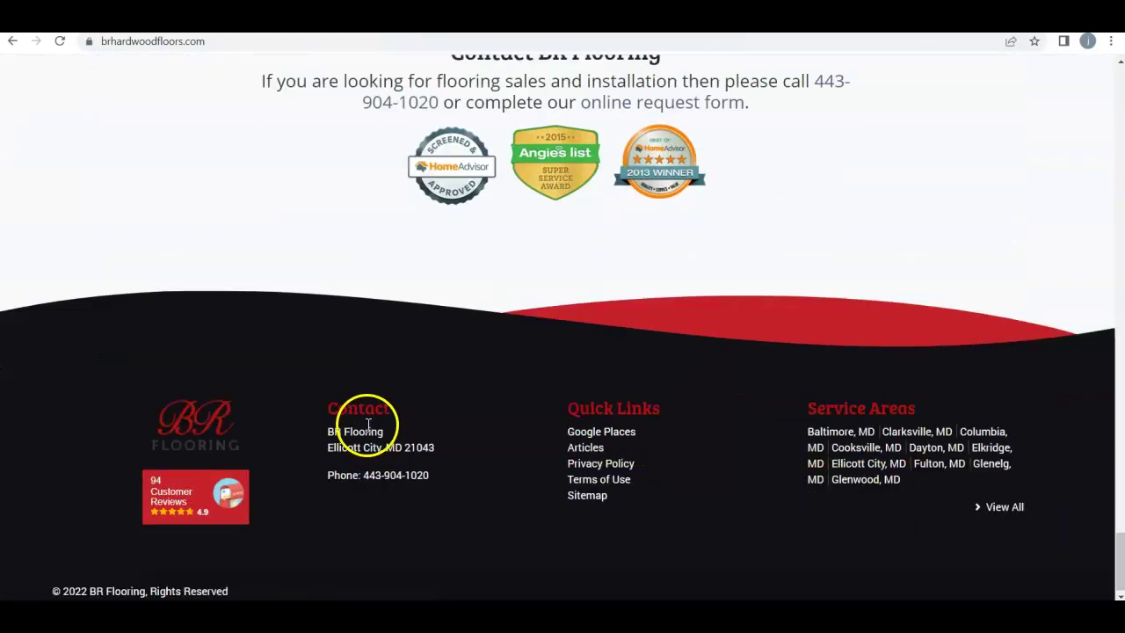
scroll(470, 530, "up", 12)
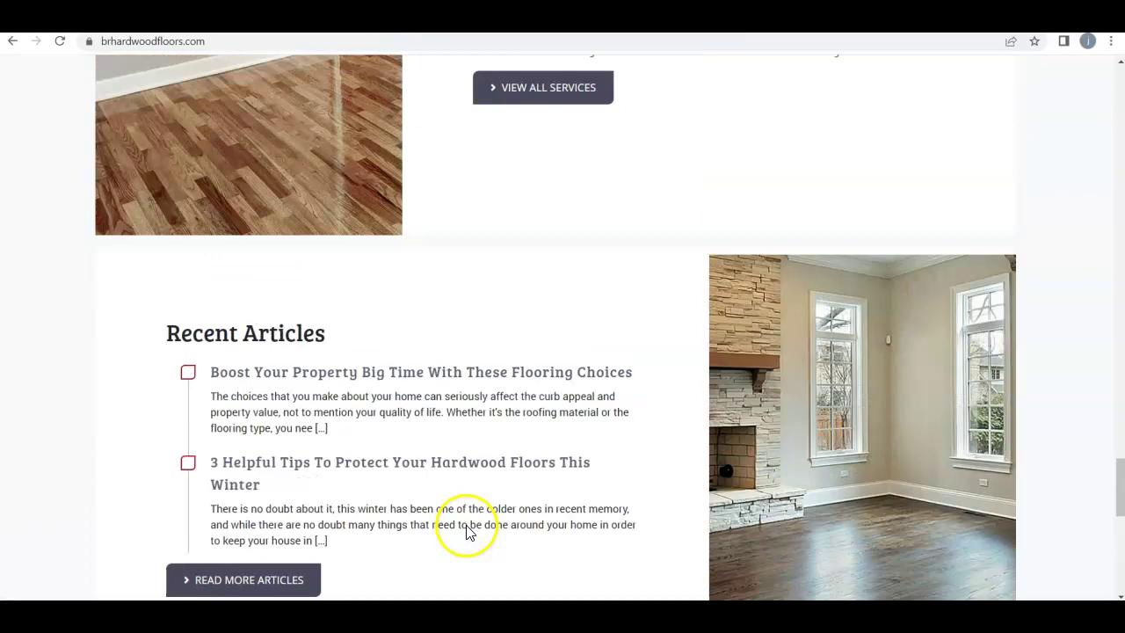
scroll(471, 527, "up", 15)
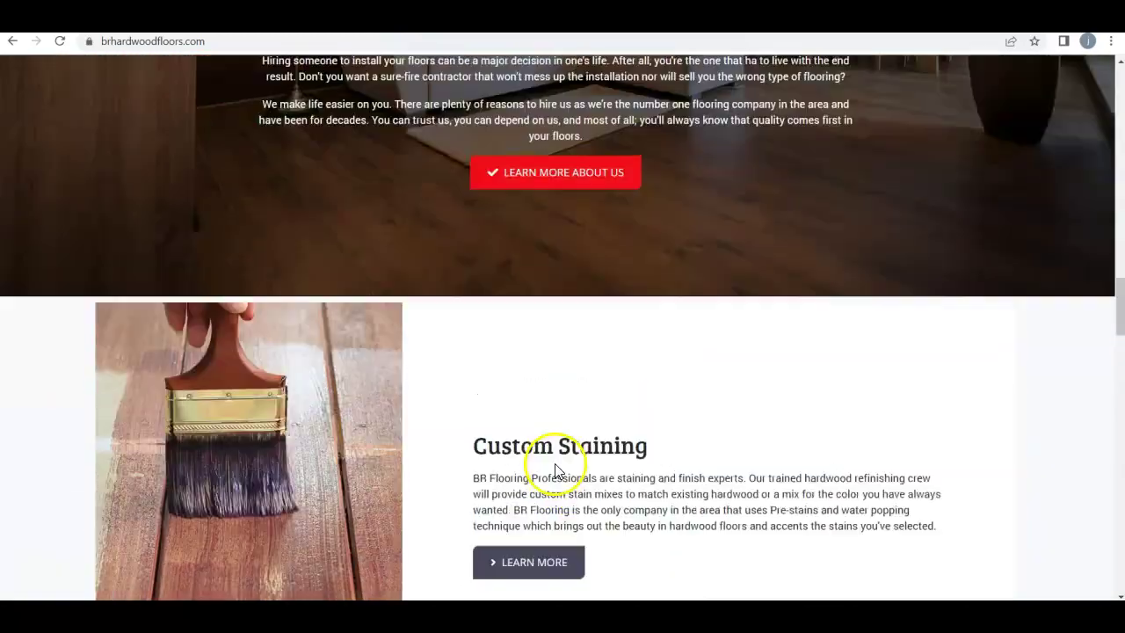
scroll(562, 468, "up", 15)
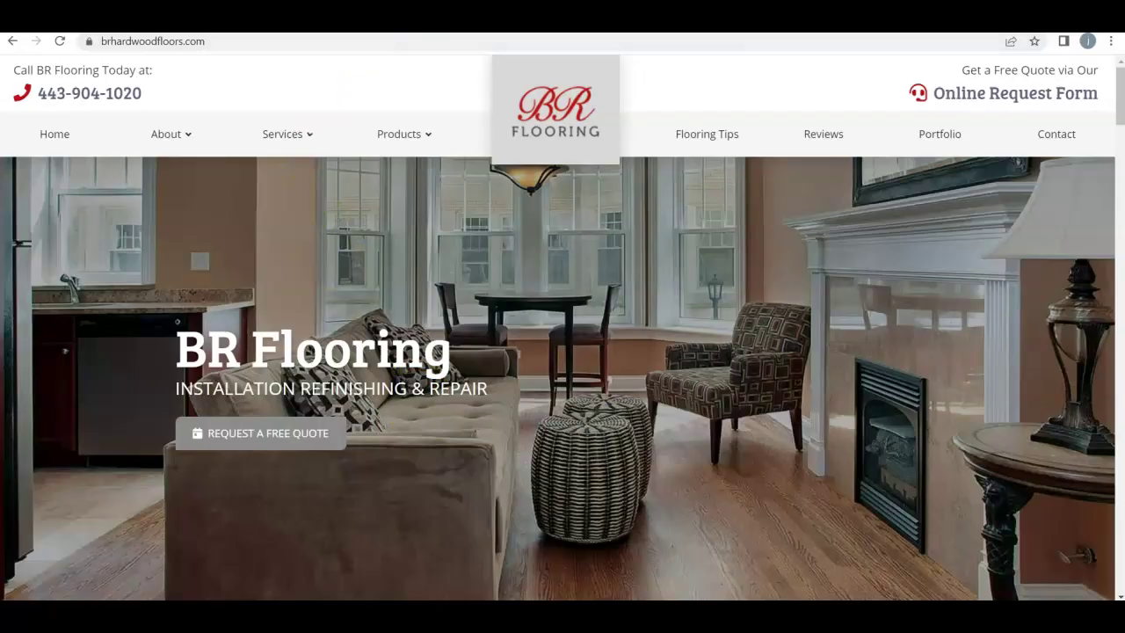
Switch to the Ahrefs overview of brhardwoodfloors.com and examine its UR, DR, backlinks and organic keywords metrics
left_click(318, 23)
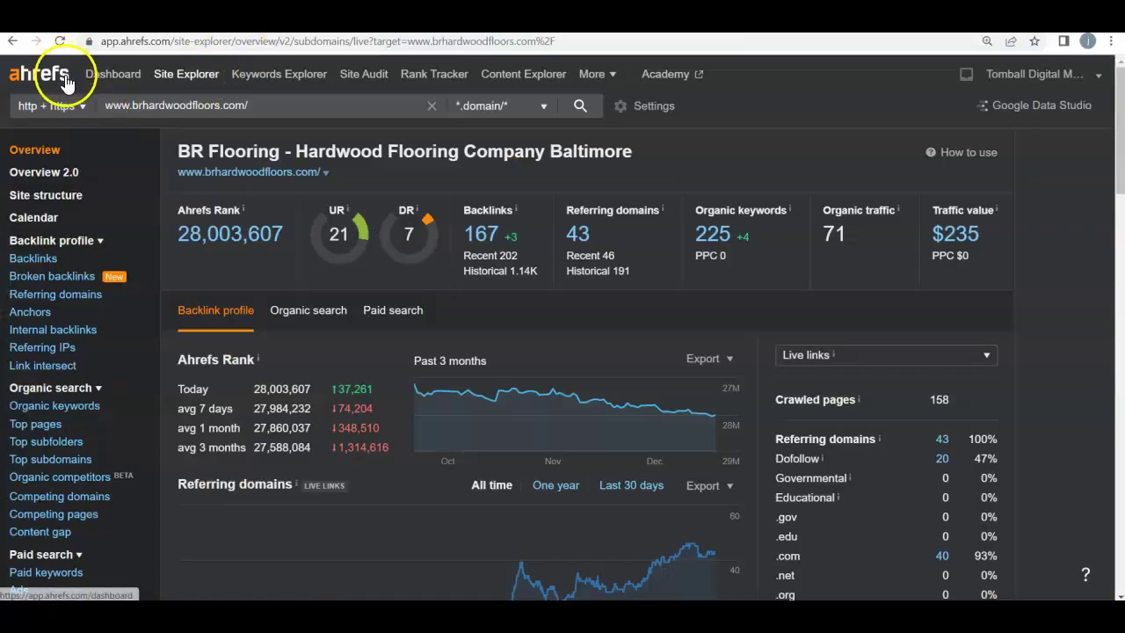
left_click(336, 210)
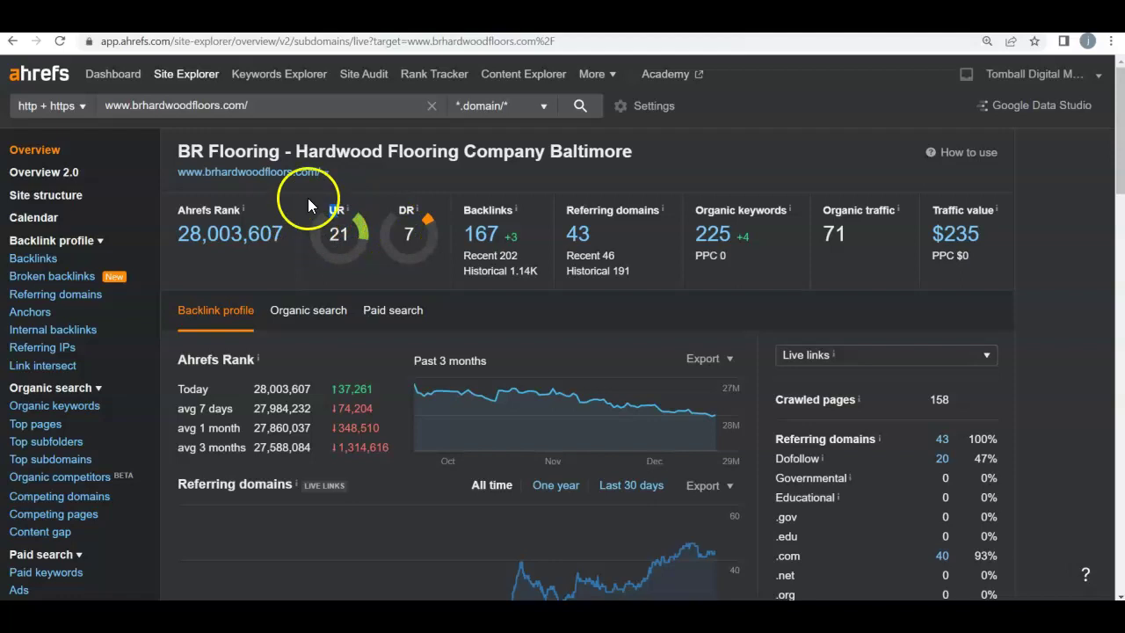
left_click(333, 210)
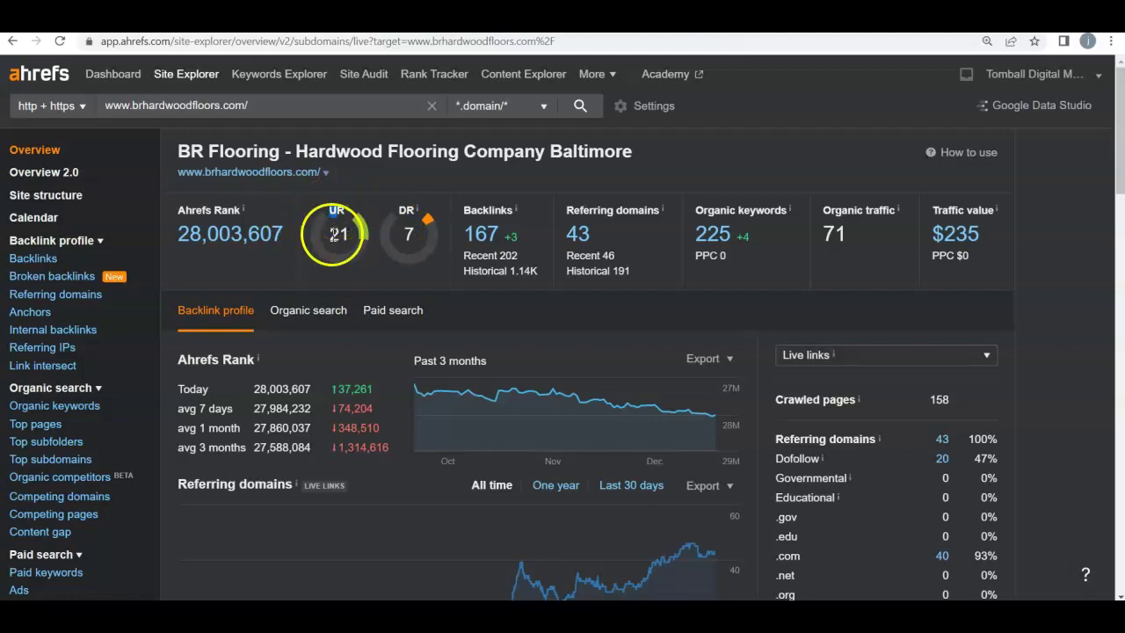
left_click(406, 208)
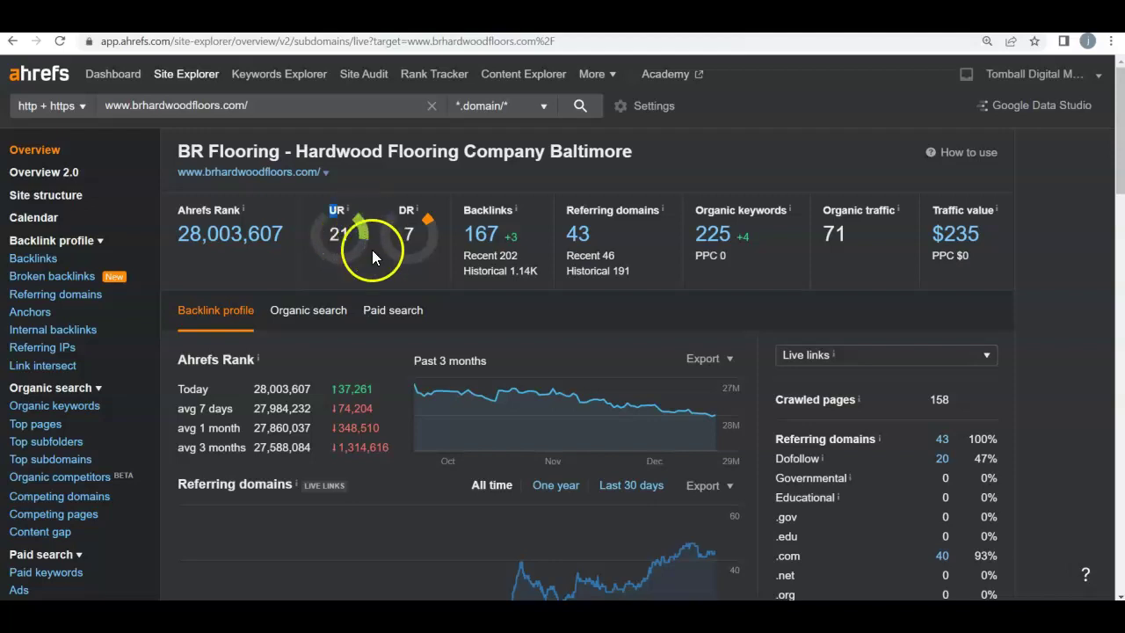
left_click_drag(461, 212, 530, 220)
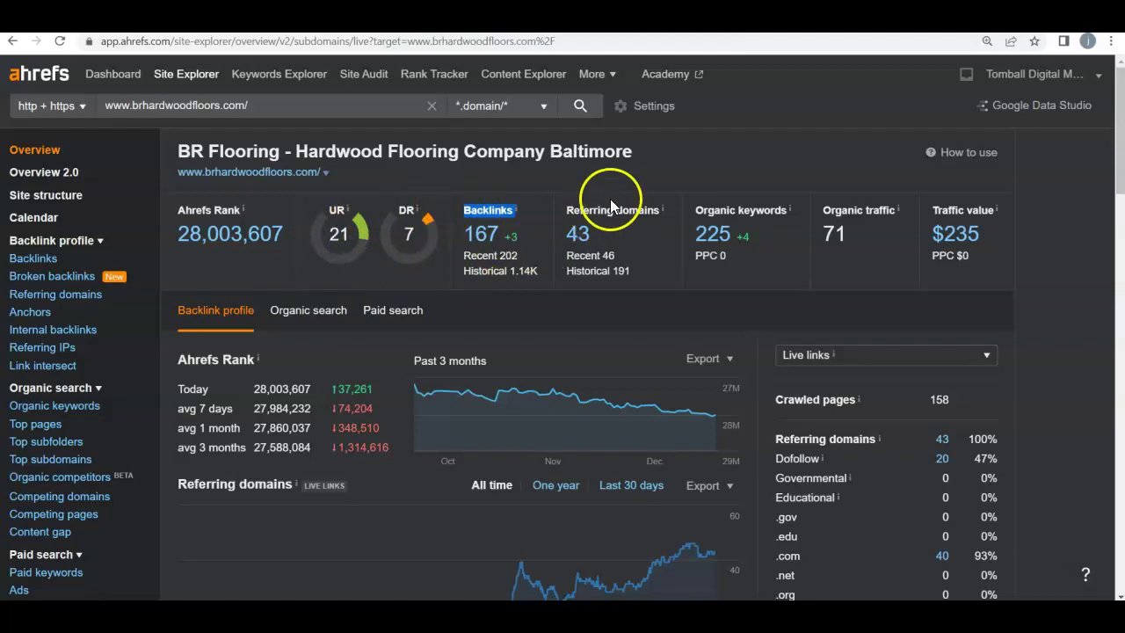
left_click_drag(684, 207, 776, 221)
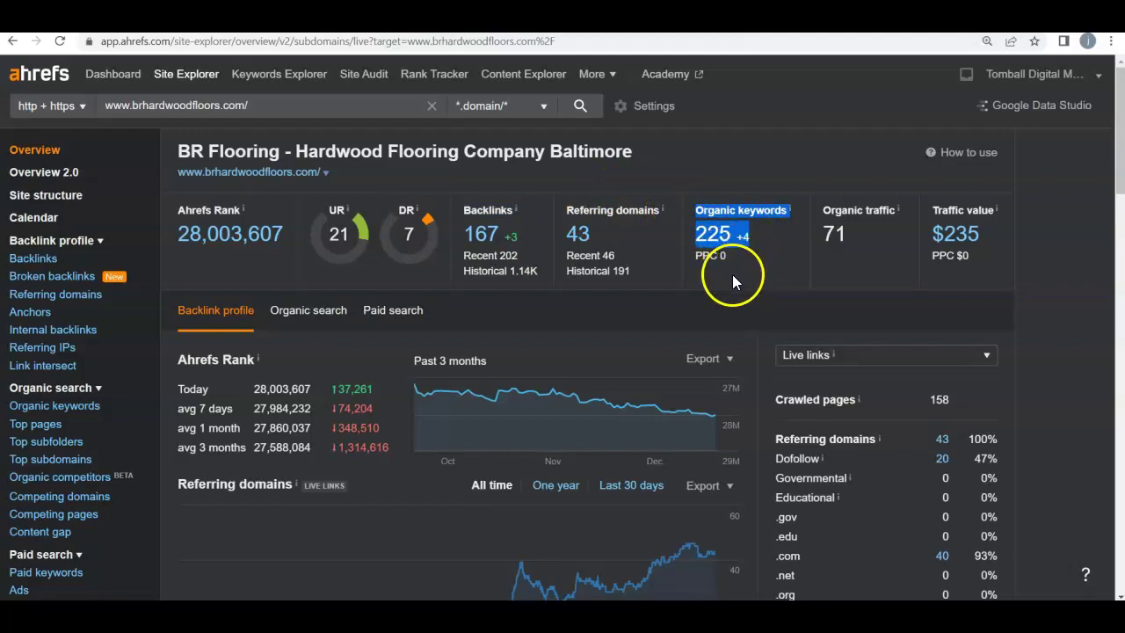
Open the site's Organic keywords report and examine volume, position and traffic for the Baltimore hardwood flooring keywords
key("ctrl+Tab")
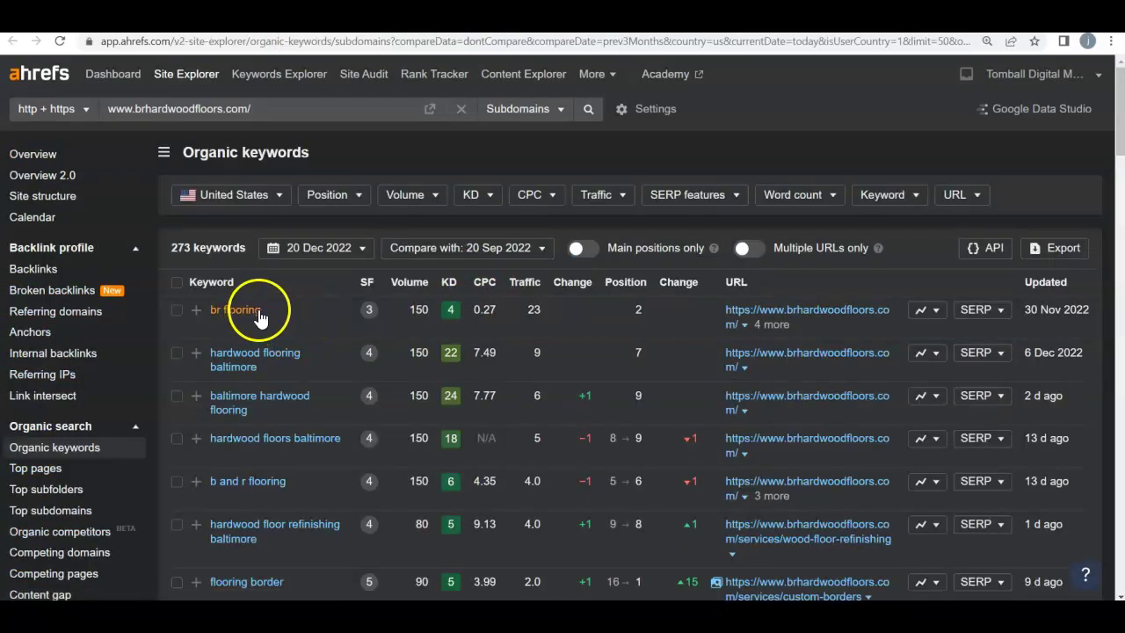
scroll(256, 301, "down", 1)
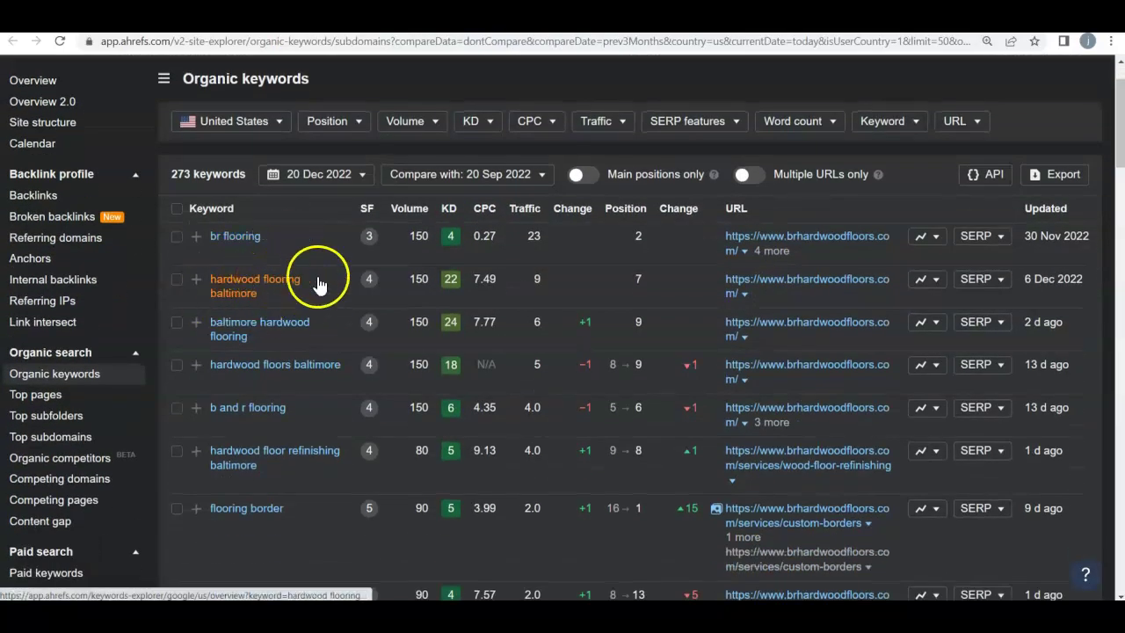
double_click(418, 279)
double_click(638, 280)
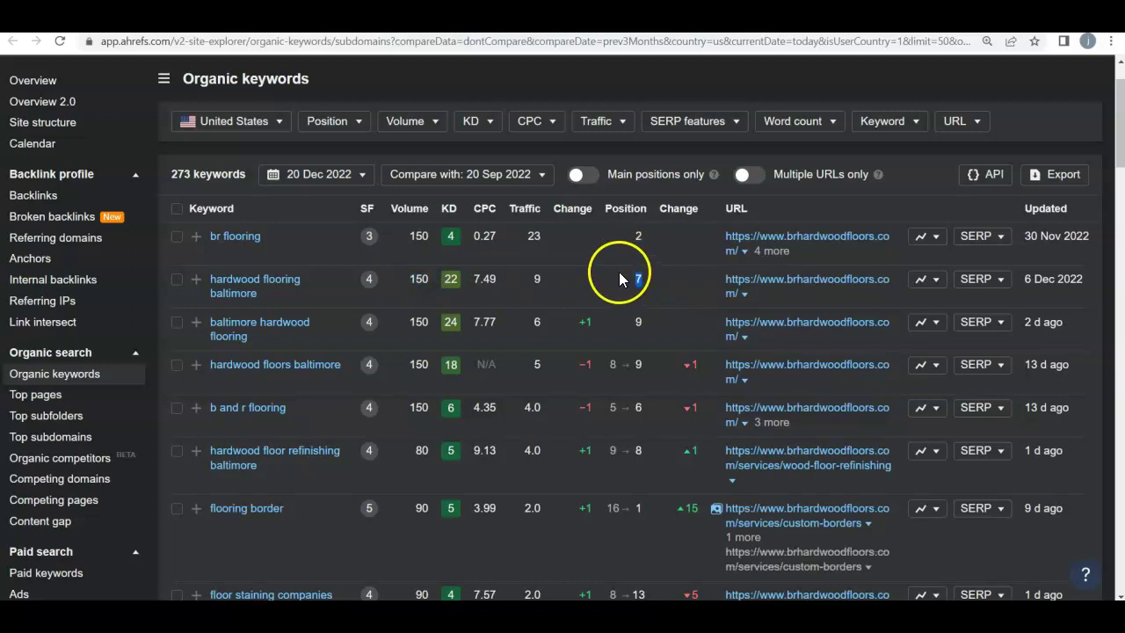
double_click(535, 281)
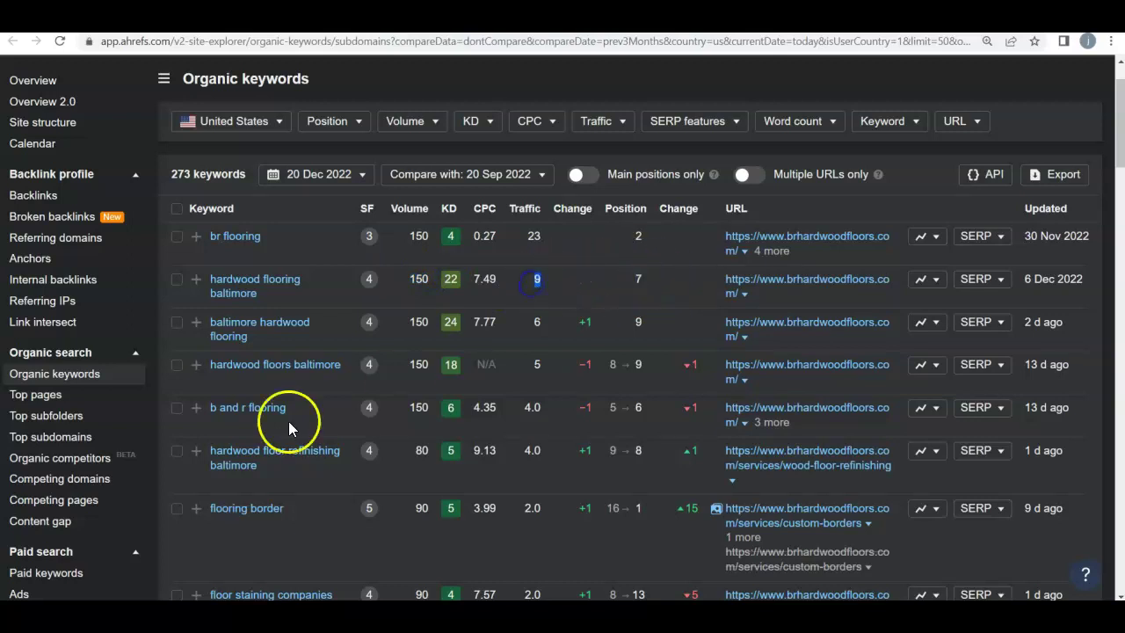
double_click(638, 323)
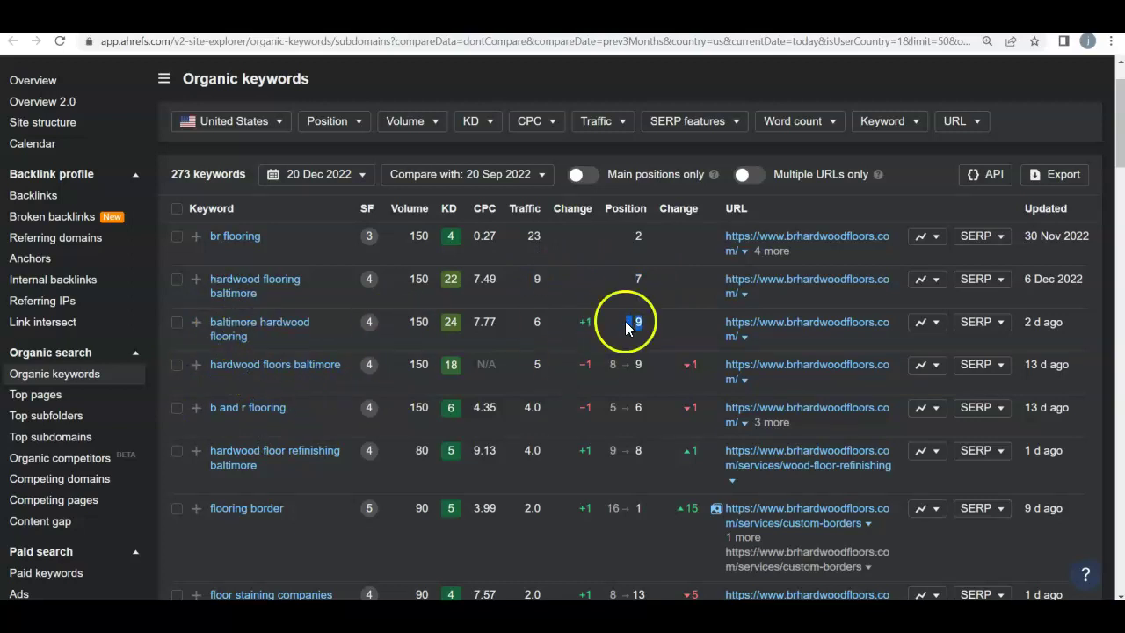
double_click(536, 322)
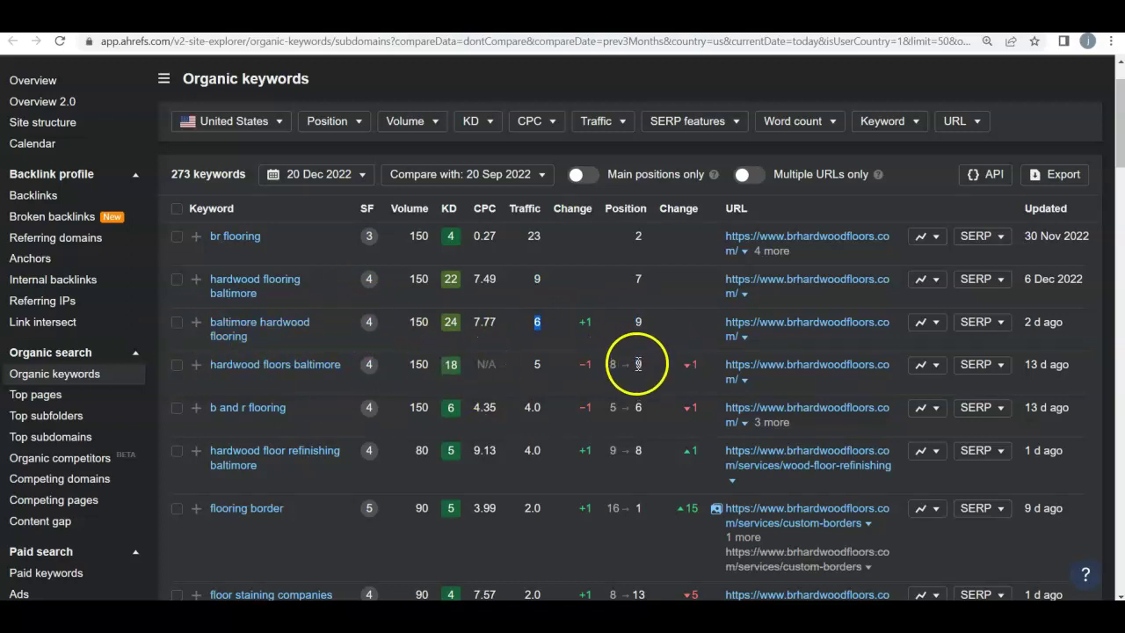
double_click(524, 362)
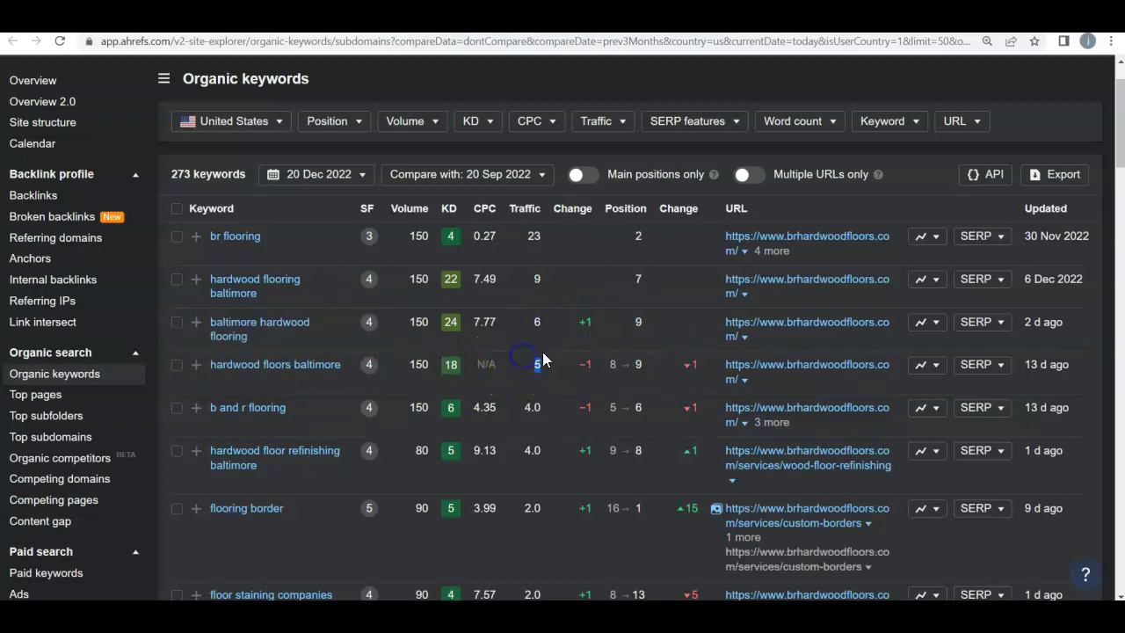
scroll(589, 298, "down", 1)
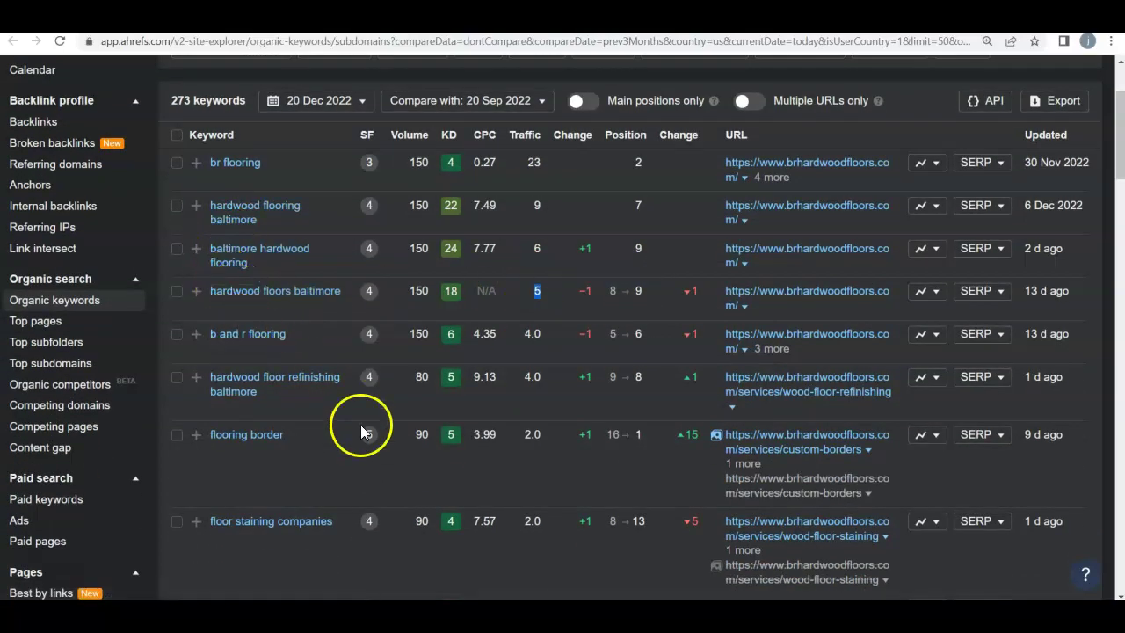
scroll(363, 455, "down", 1)
scroll(627, 377, "up", 2)
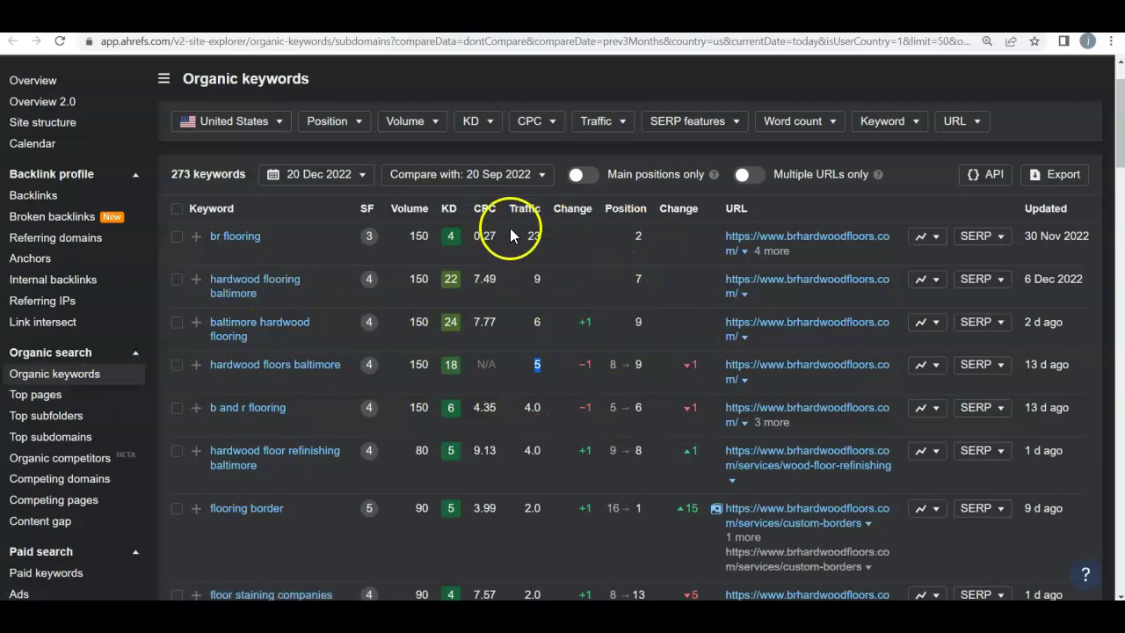
Switch to the Google results for "flooring baltimore" and examine the ads, the Places listings and the results below them
left_click(444, 16)
scroll(411, 290, "up", 10)
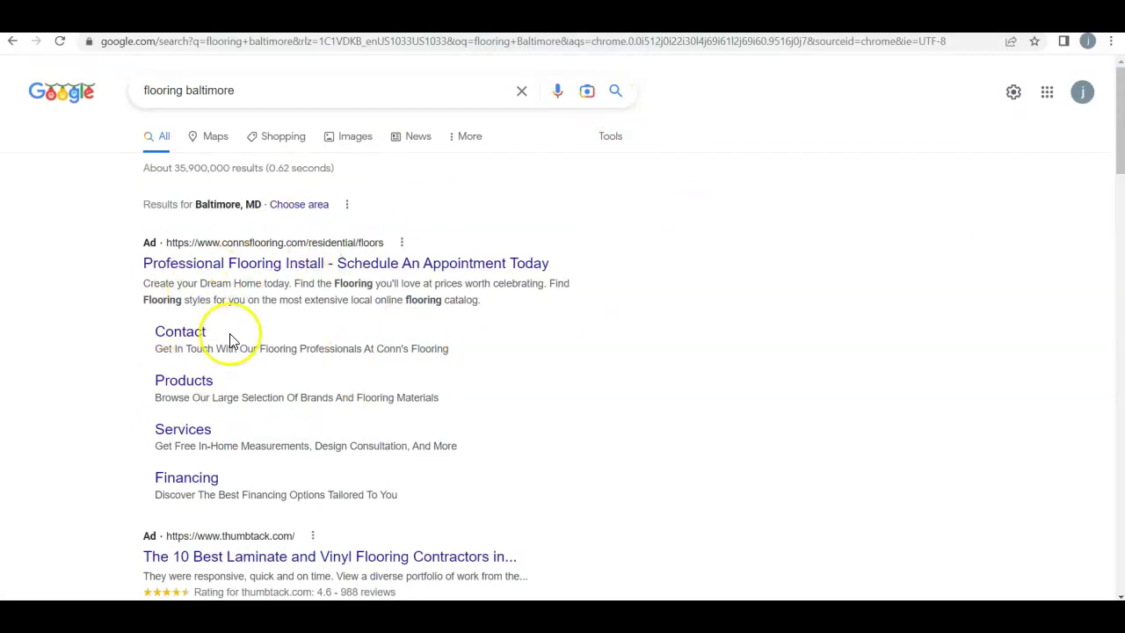
scroll(518, 339, "down", 1)
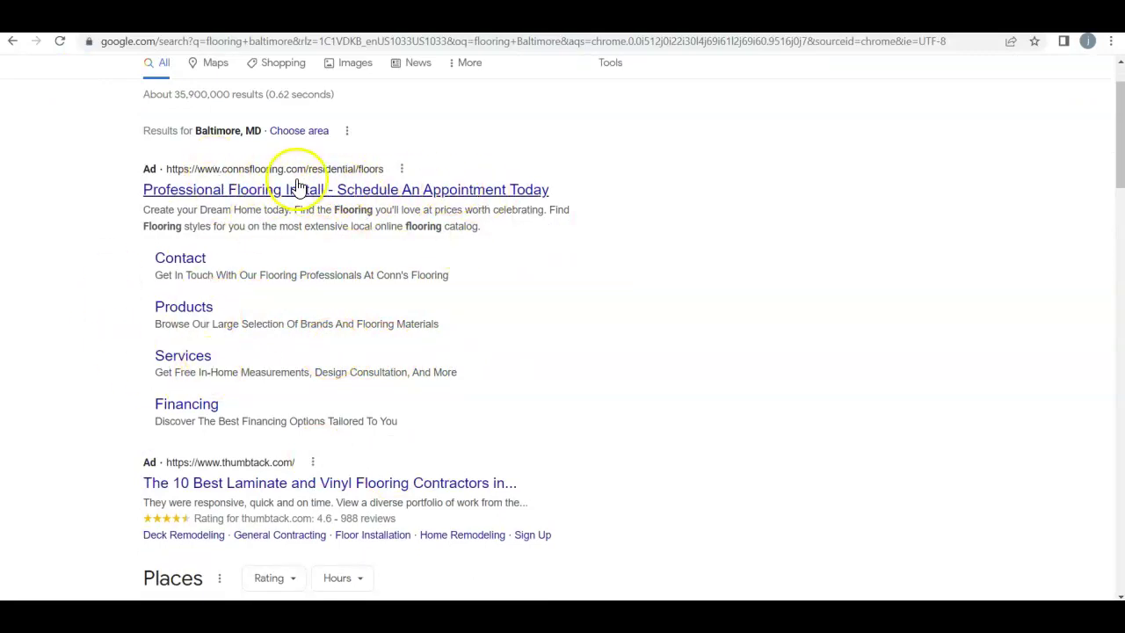
scroll(307, 347, "down", 3)
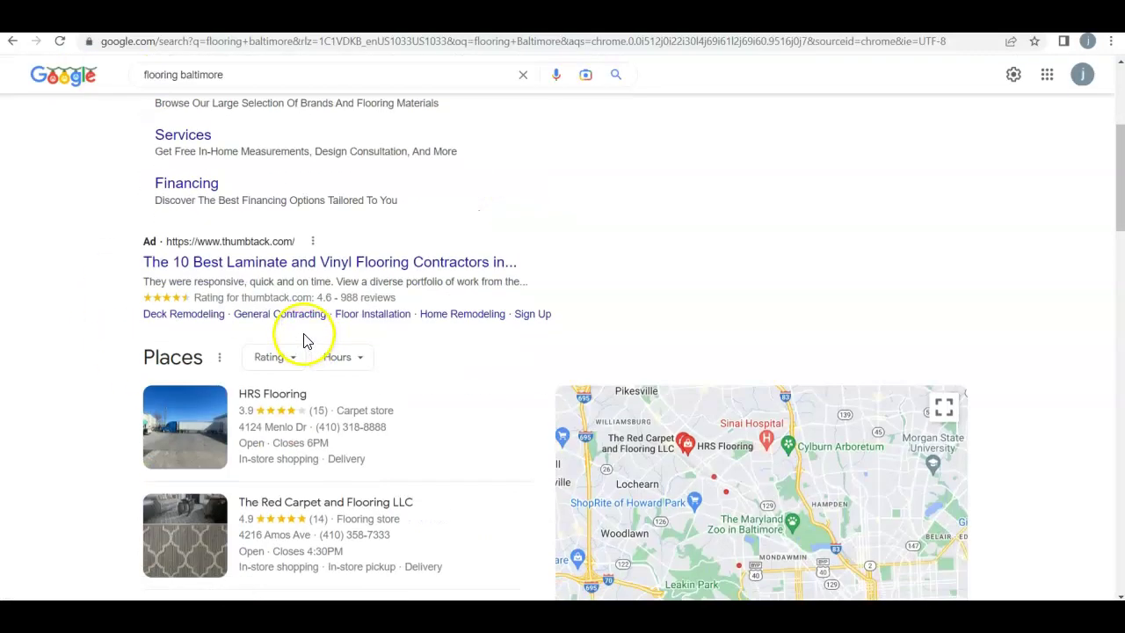
scroll(301, 339, "down", 4)
scroll(347, 377, "up", 2)
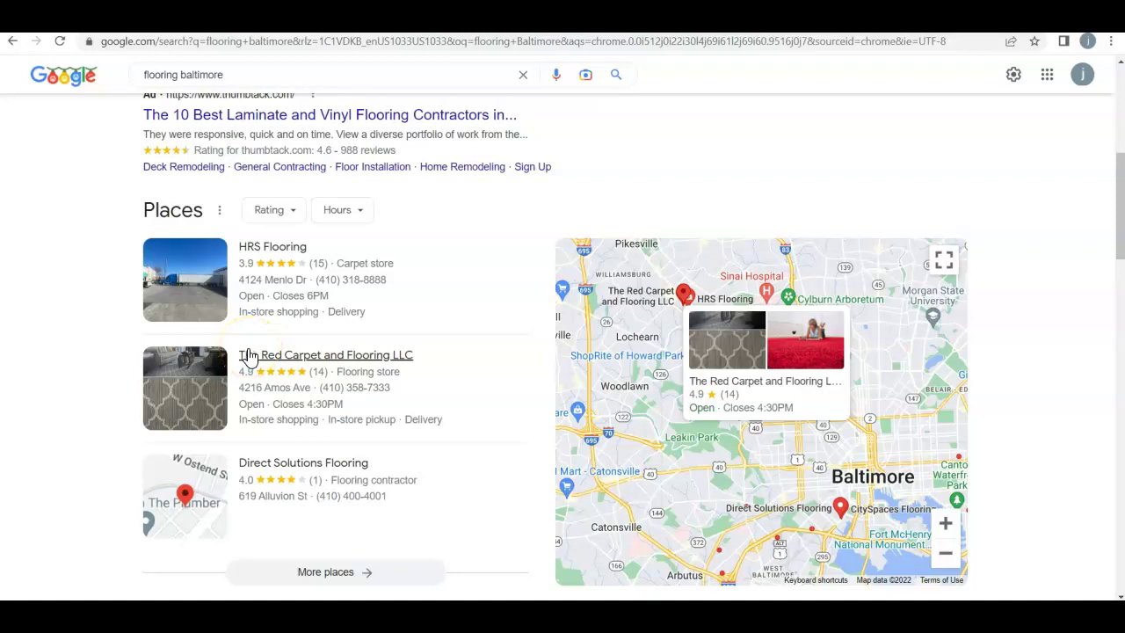
scroll(247, 360, "down", 3)
scroll(242, 364, "down", 2)
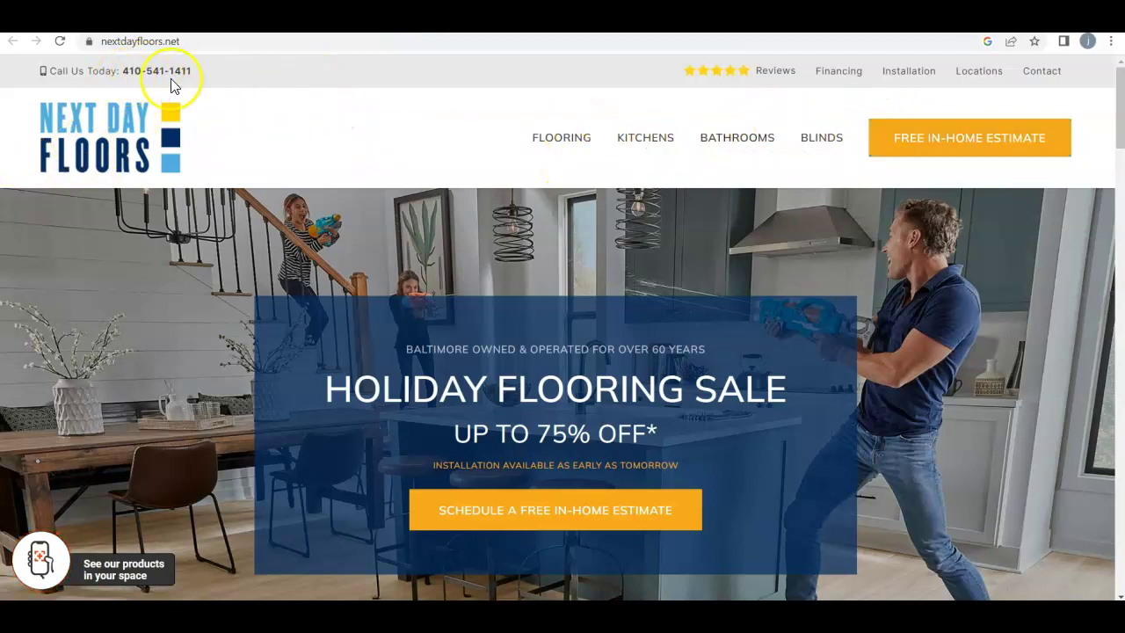
Review the competitor Next Day Floors homepage, including its sale banner, shopping options, blog section and footer links
scroll(442, 154, "down", 5)
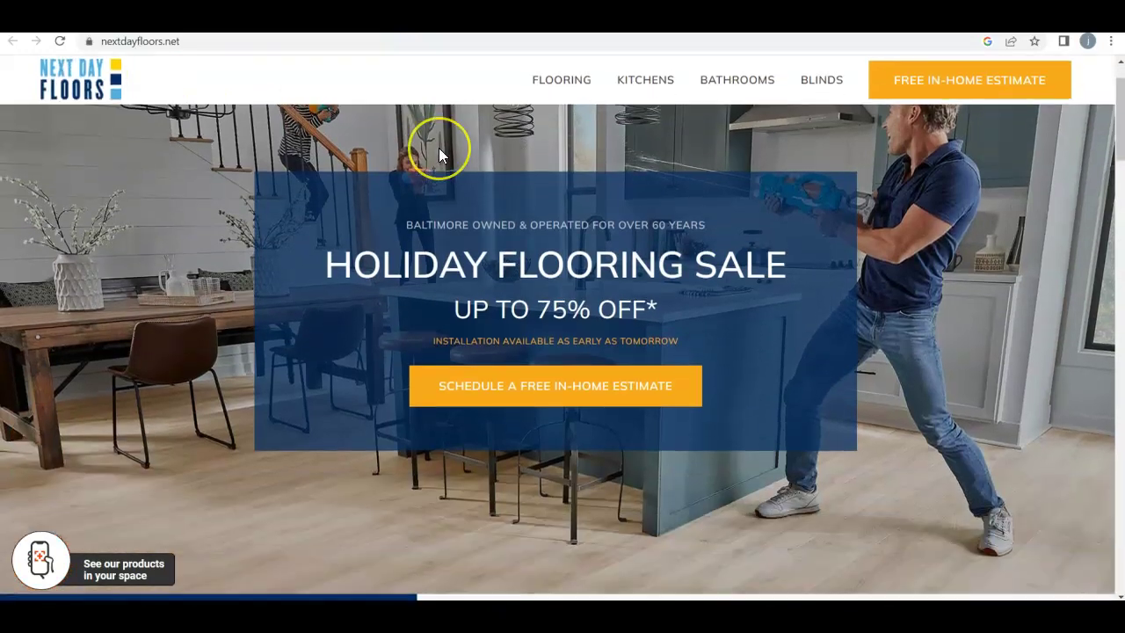
scroll(436, 150, "down", 10)
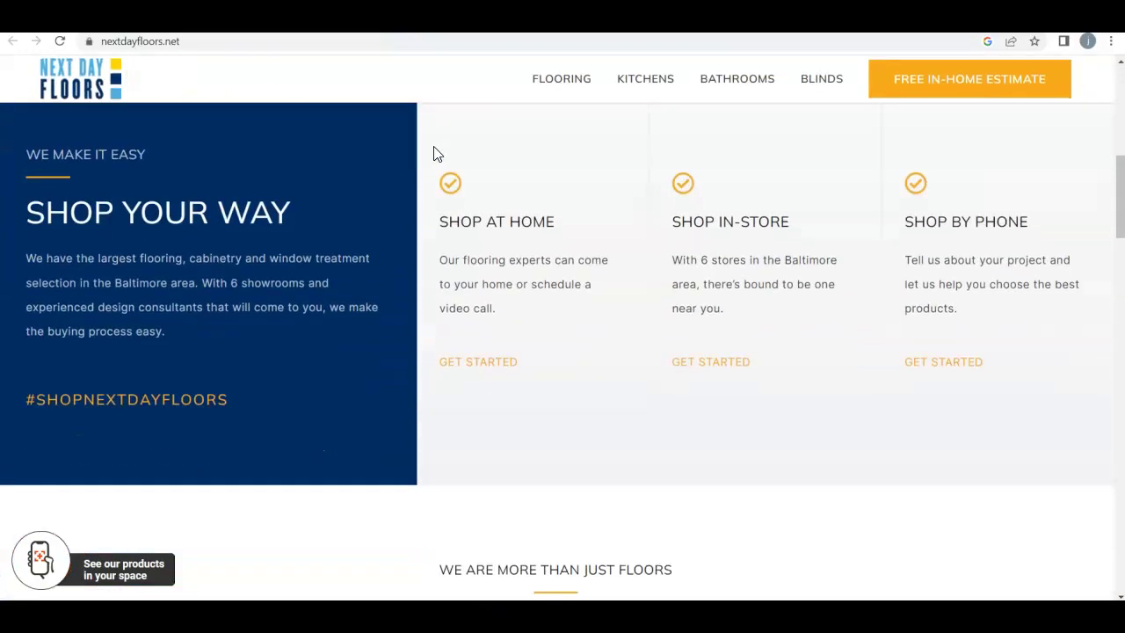
scroll(501, 268, "down", 15)
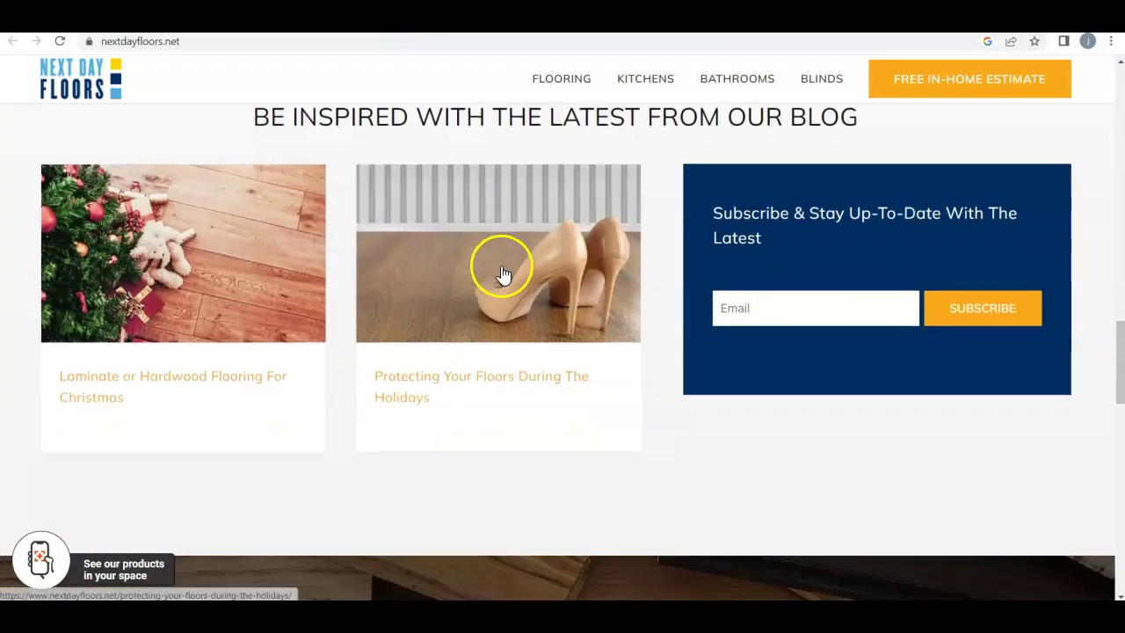
scroll(485, 260, "down", 2)
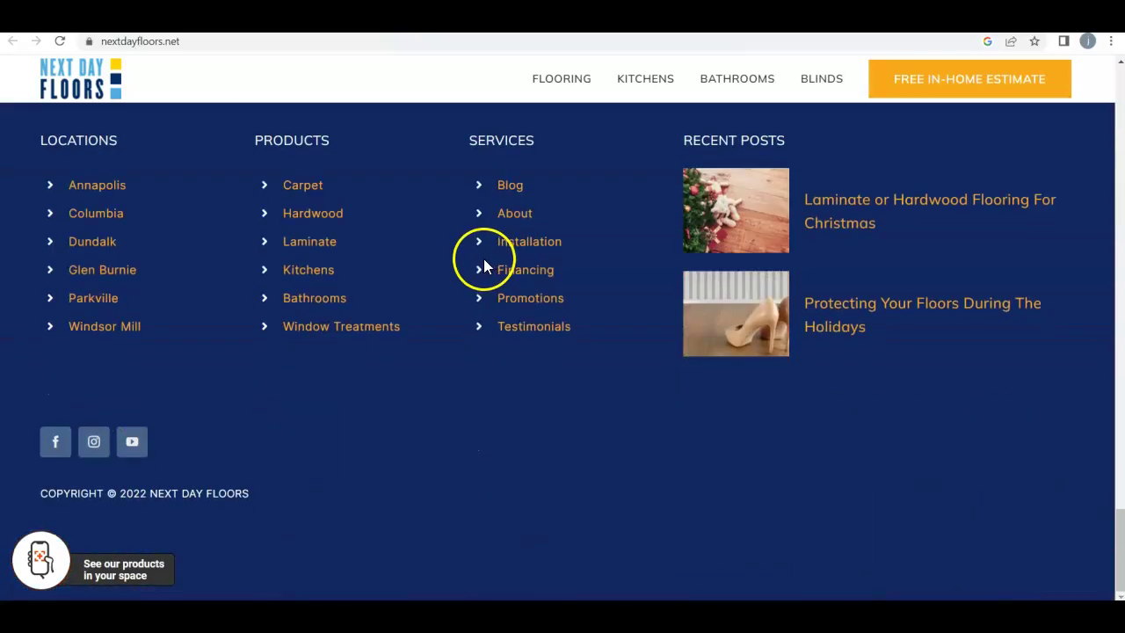
scroll(497, 360, "up", 10)
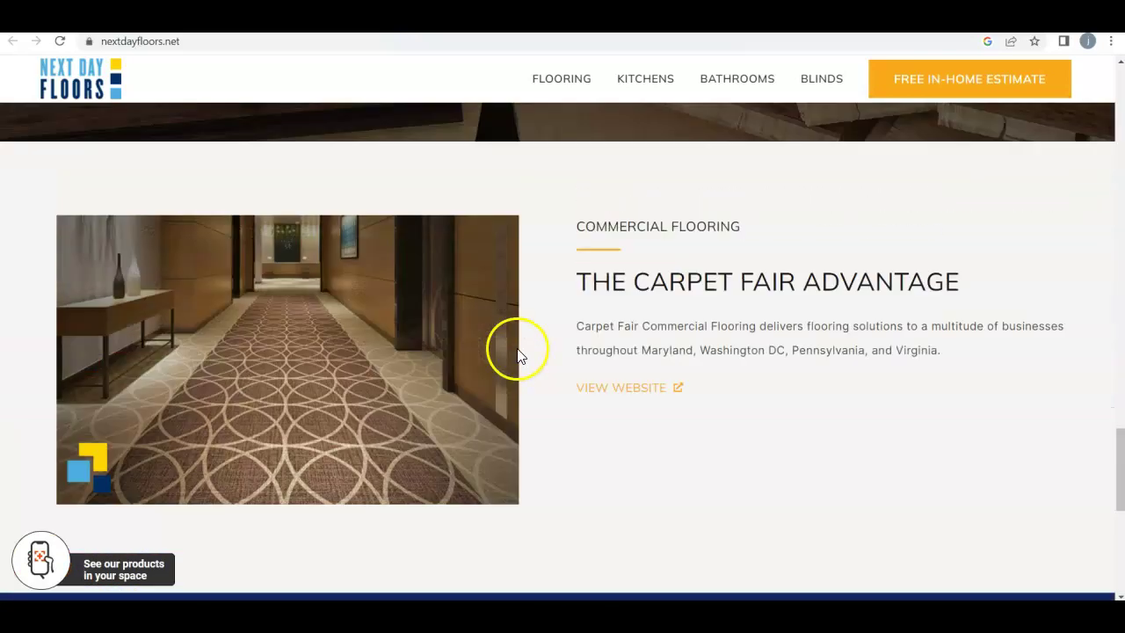
scroll(554, 351, "up", 12)
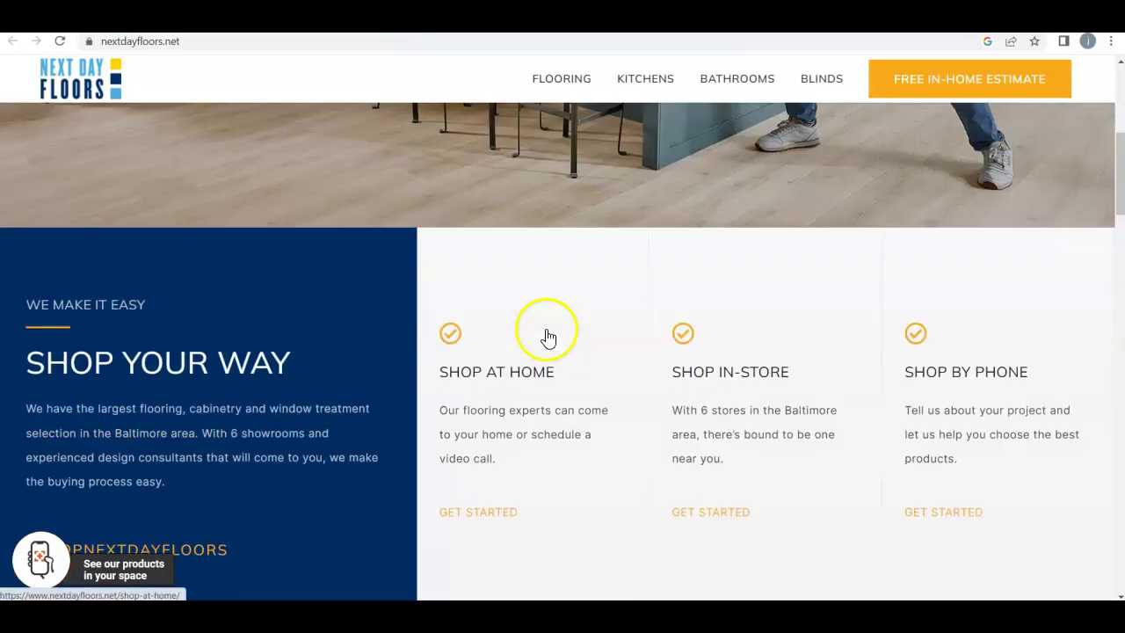
Switch to the Ahrefs overview of nextdayfloors.net and examine the competitor's UR and DR metrics
scroll(546, 335, "up", 2)
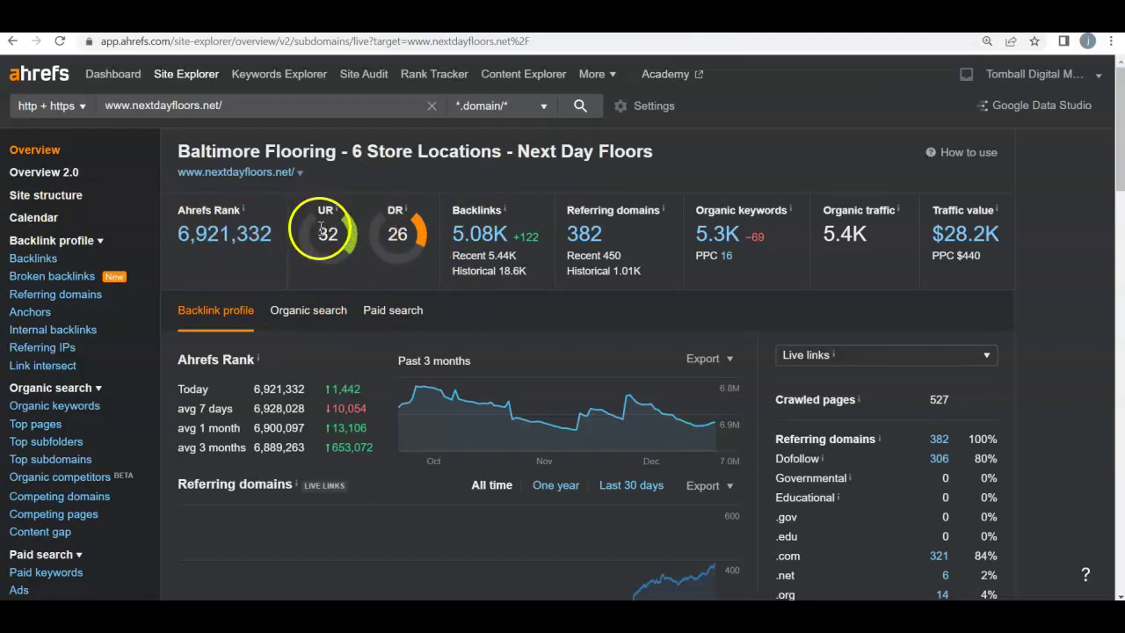
left_click_drag(318, 233, 339, 233)
left_click(384, 231)
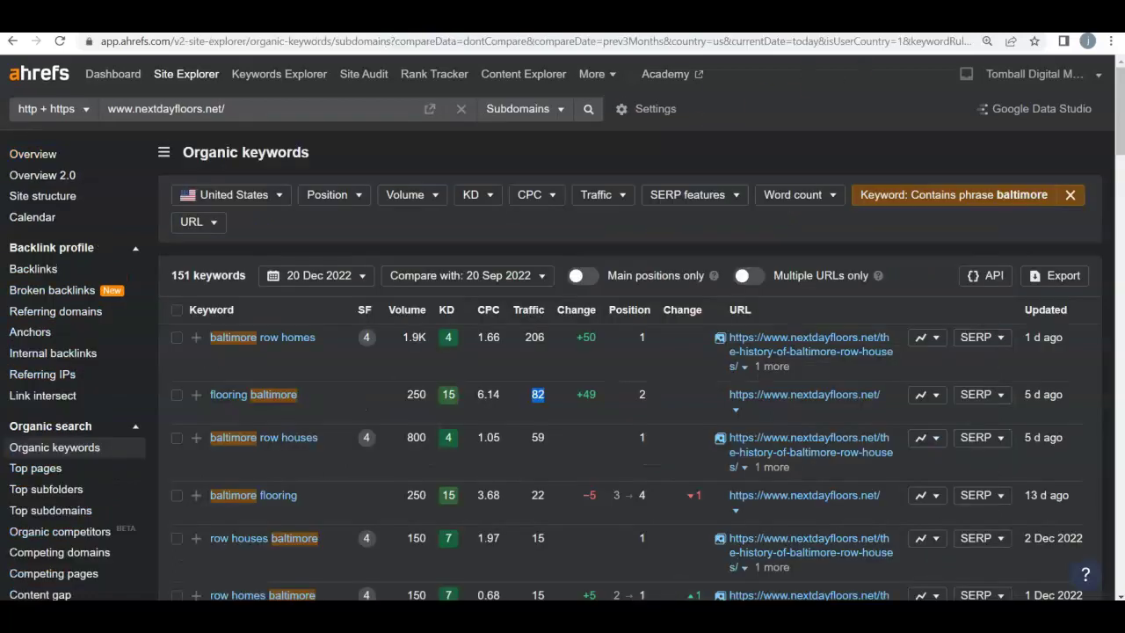
In the competitor's Organic keywords report filtered to "baltimore", examine the keyword count and the rankings and traffic for "flooring baltimore" and "baltimore flooring"
scroll(294, 184, "down", 1)
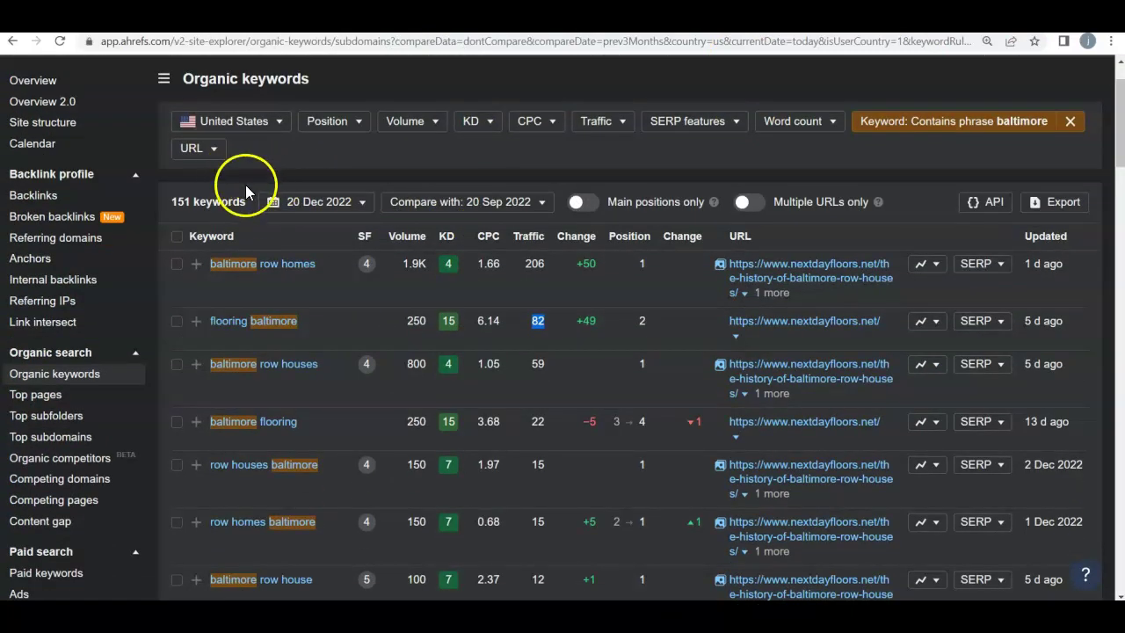
double_click(180, 201)
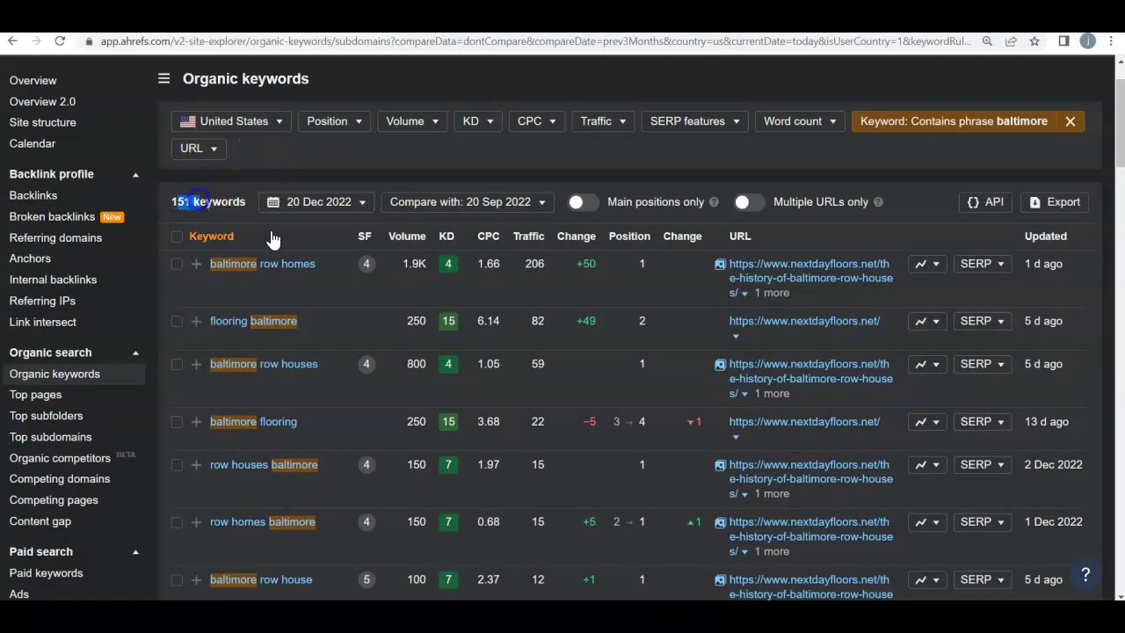
scroll(295, 237, "down", 1)
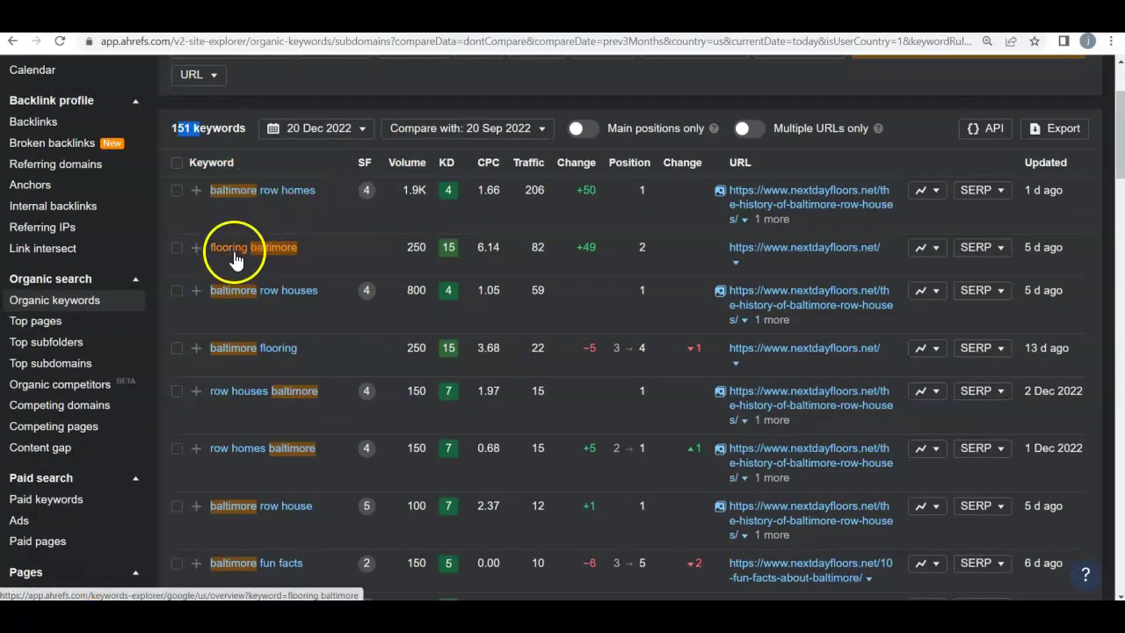
double_click(416, 247)
double_click(640, 247)
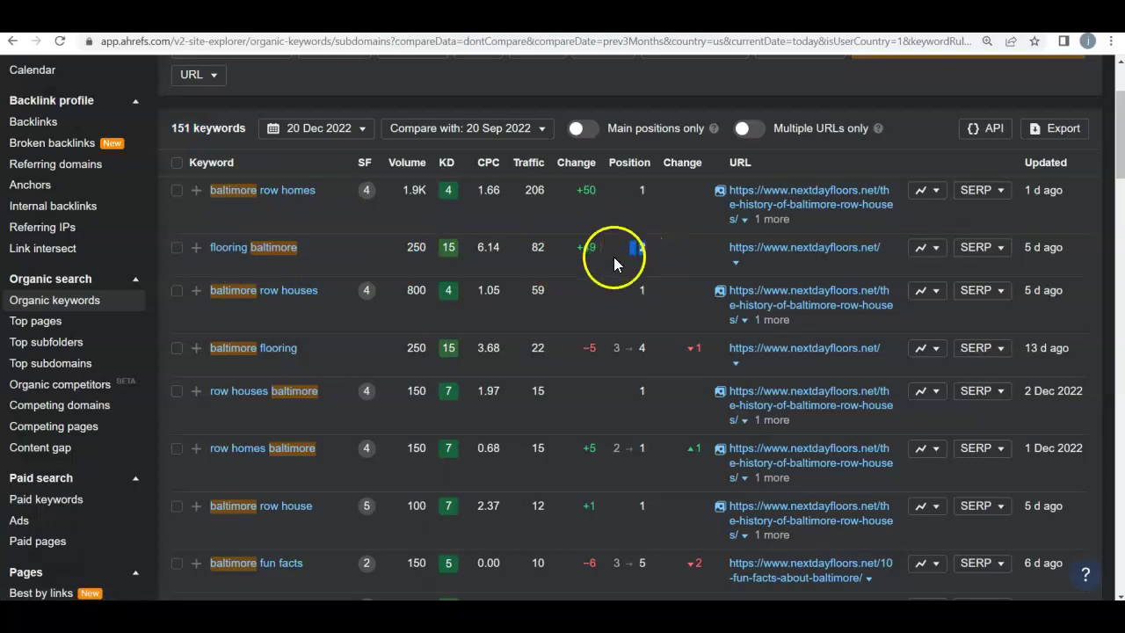
double_click(538, 249)
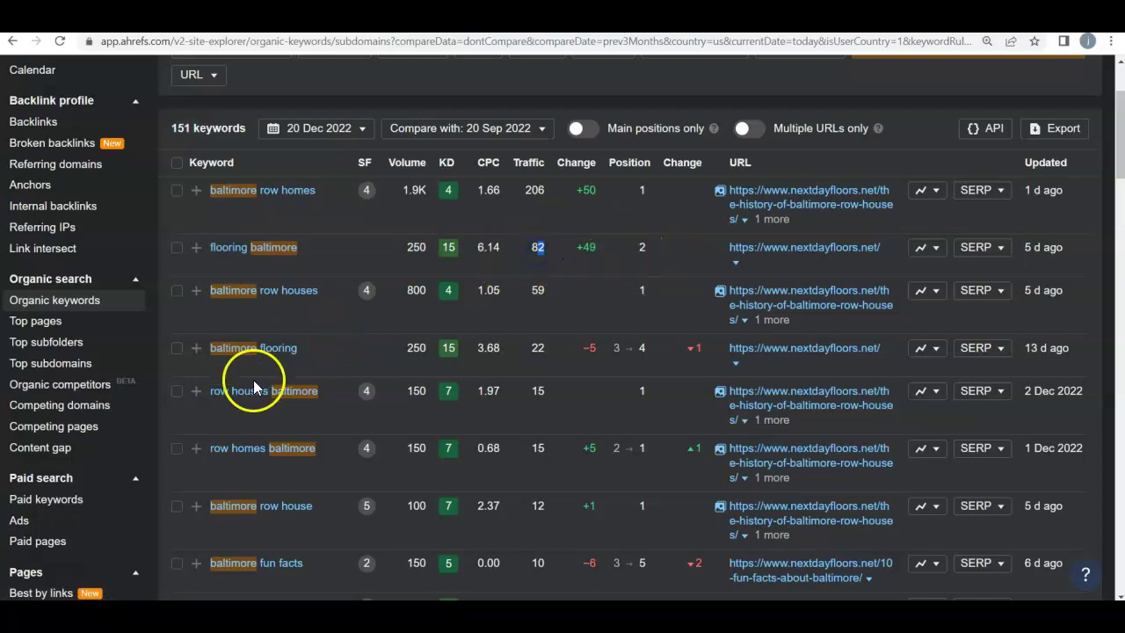
double_click(643, 348)
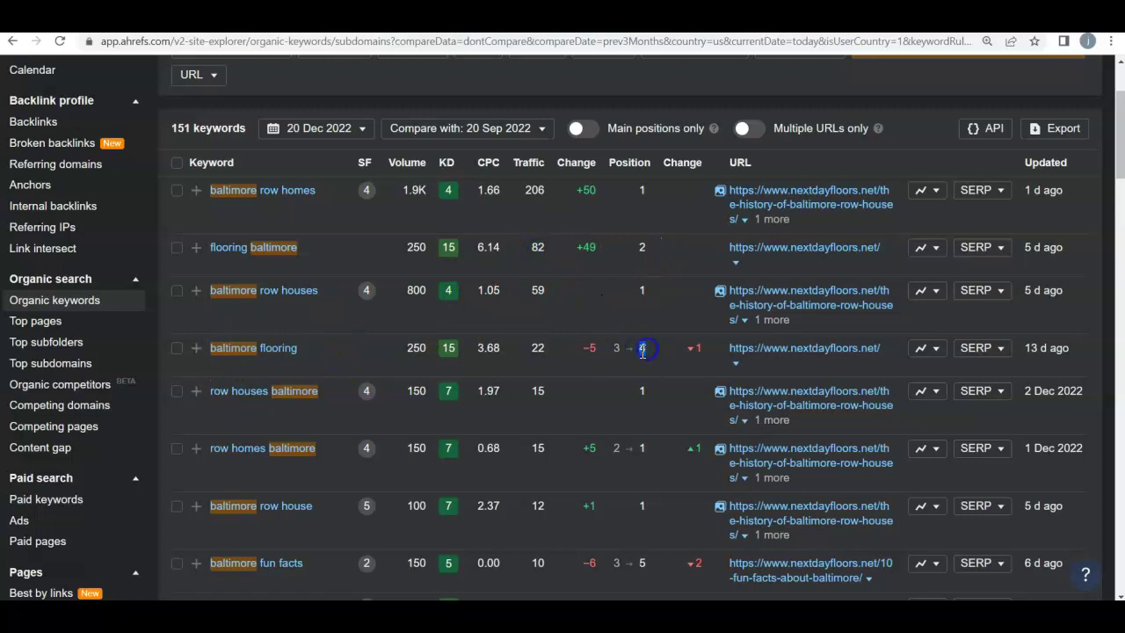
double_click(538, 348)
Check the competitor's position and traffic for "flooring companies baltimore" and return to the Ahrefs overview of brhardwoodfloors.com
scroll(278, 448, "down", 1)
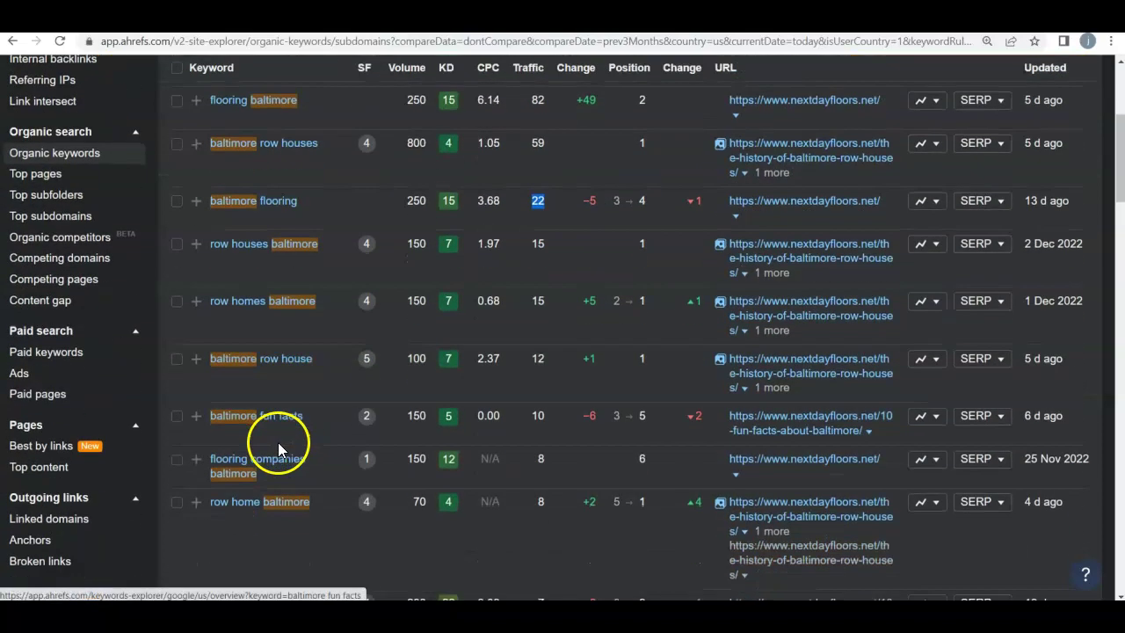
scroll(264, 461, "down", 2)
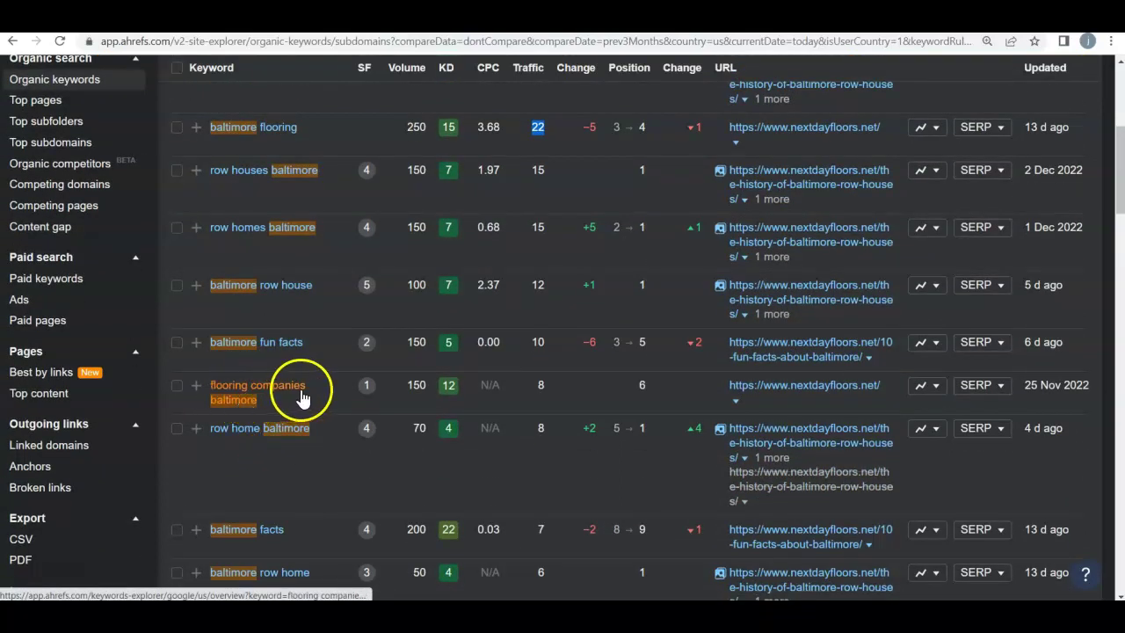
double_click(646, 386)
double_click(543, 384)
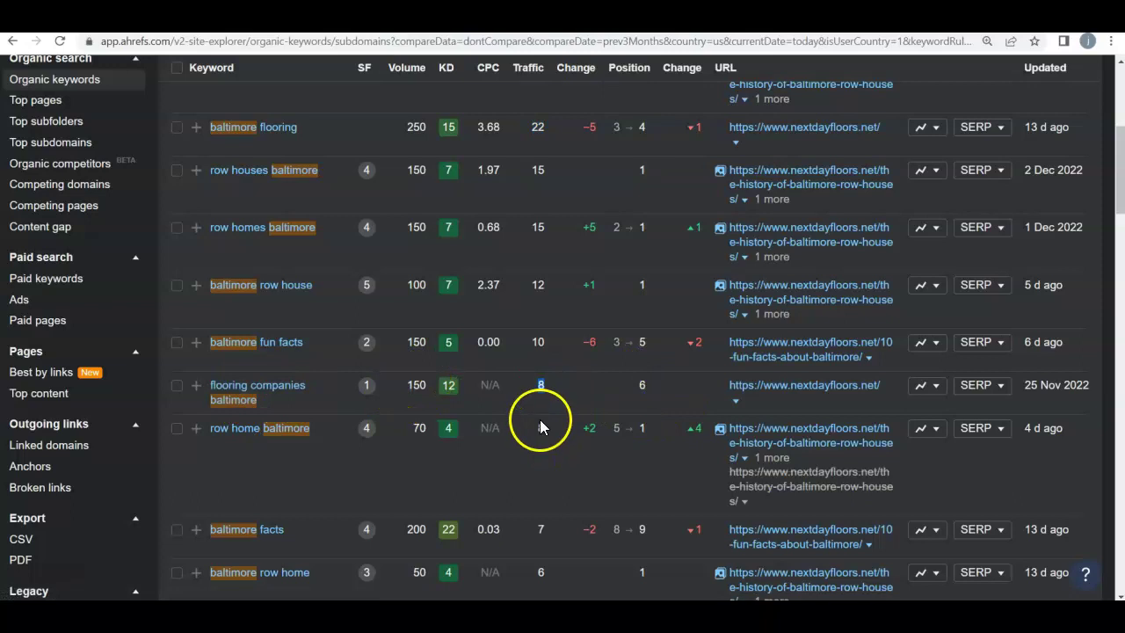
scroll(542, 426, "up", 5)
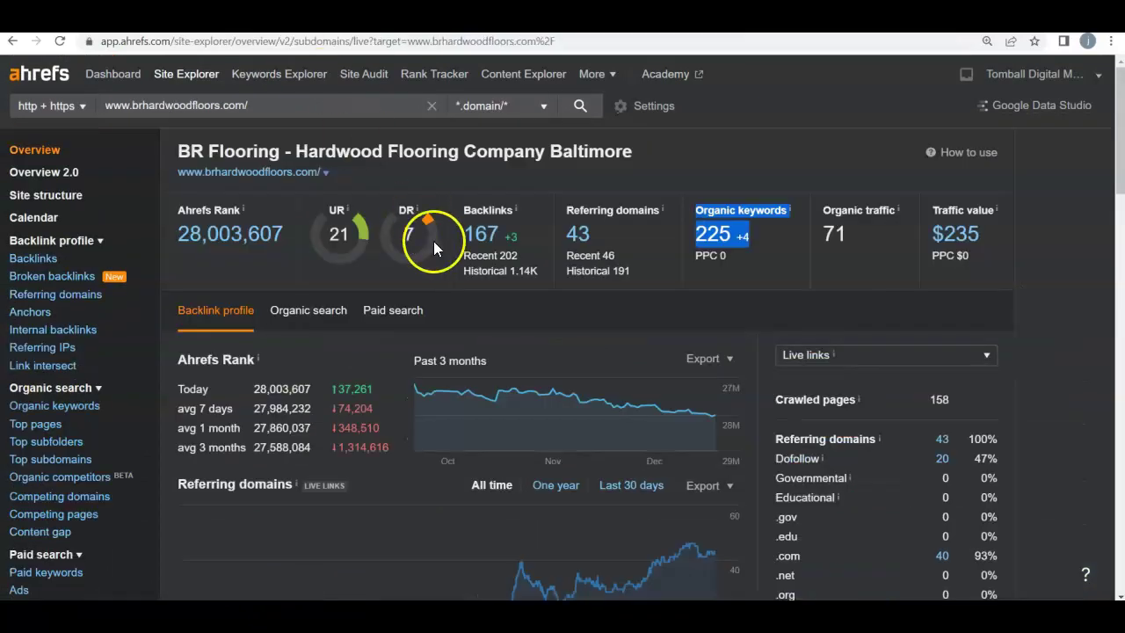
left_click(687, 312)
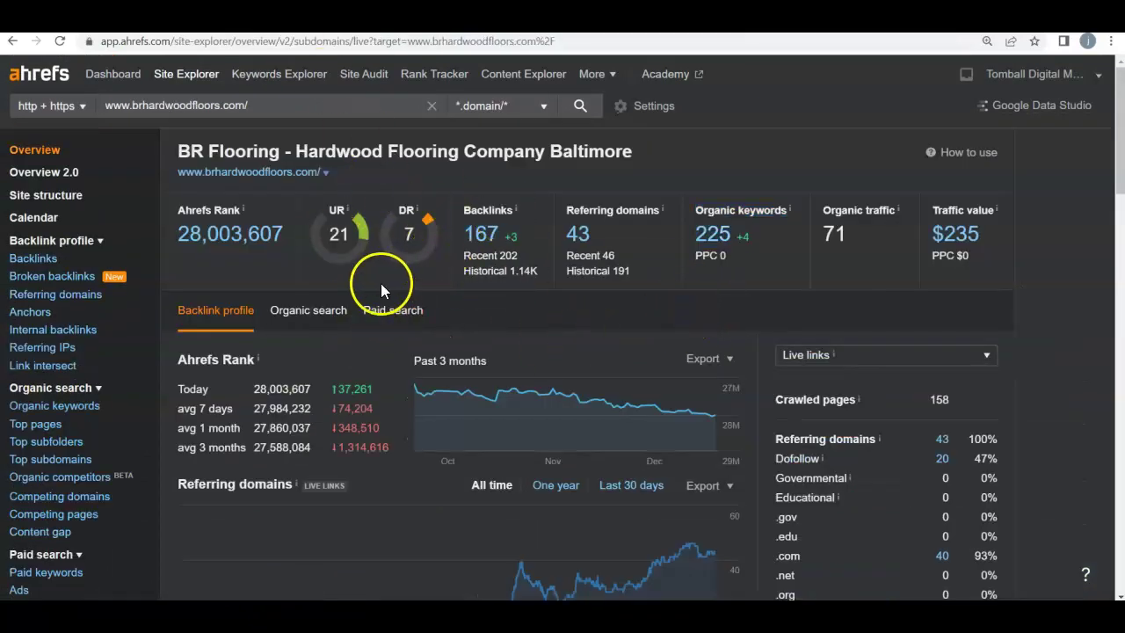